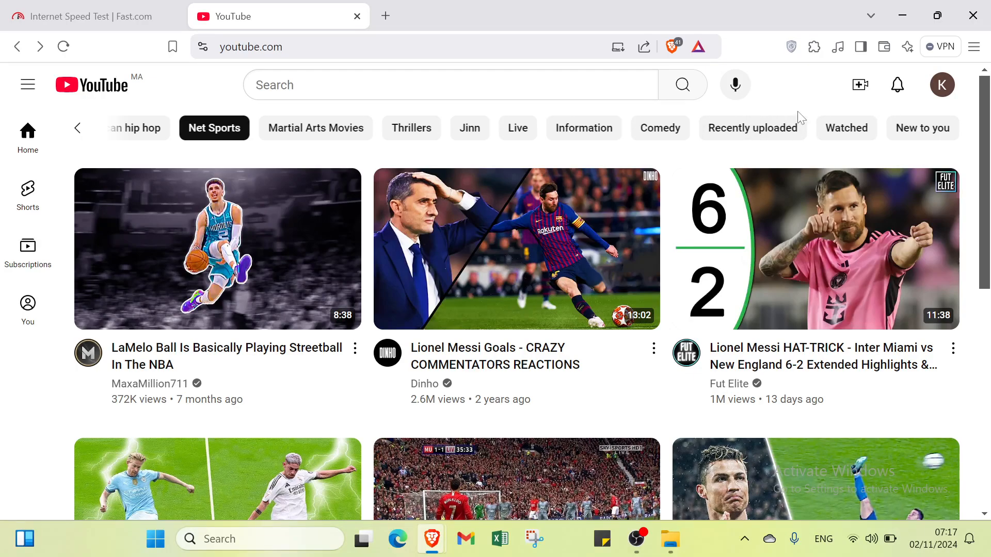
# - Start a new video upload and continue past the YouTube Studio welcome message
pyautogui.click(853, 95)
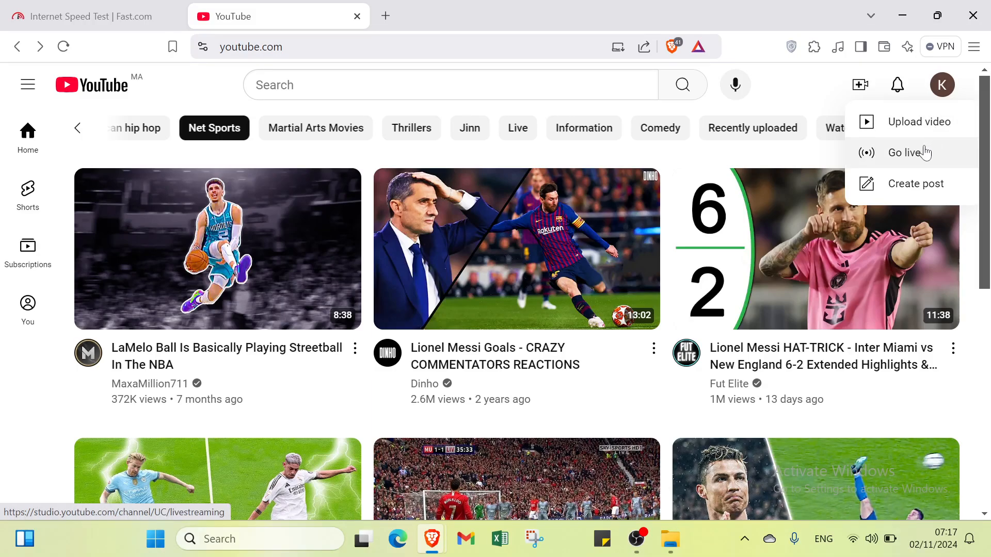
pyautogui.click(800, 97)
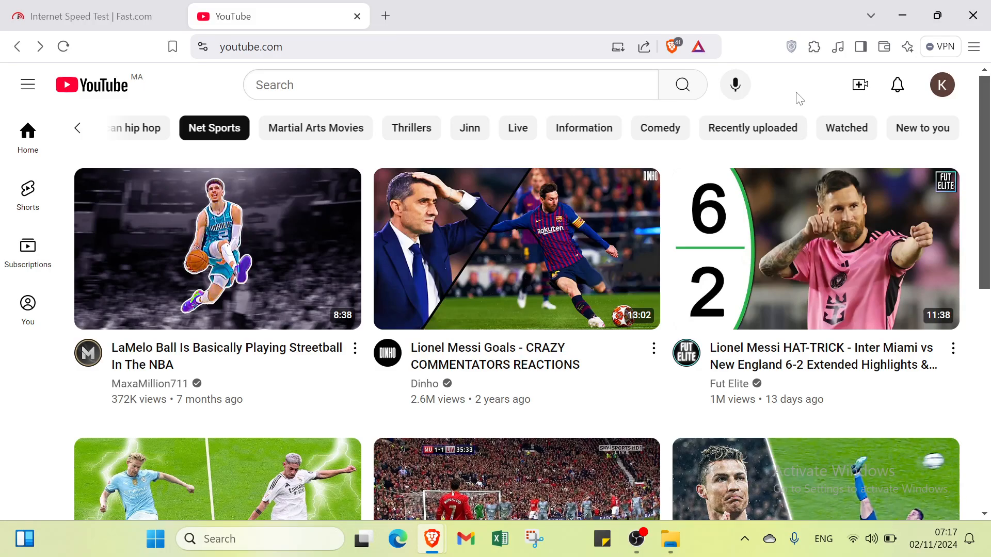
pyautogui.click(861, 87)
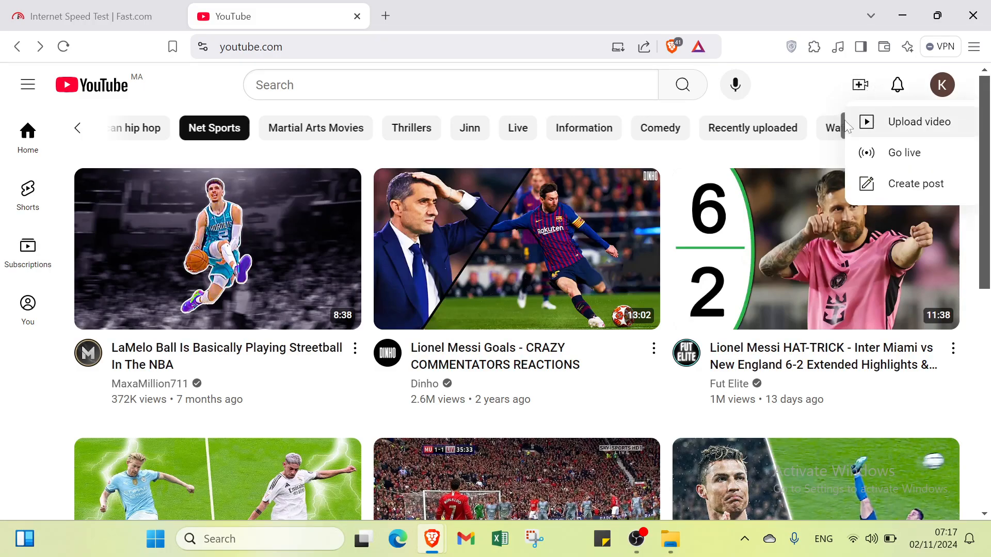
pyautogui.click(908, 125)
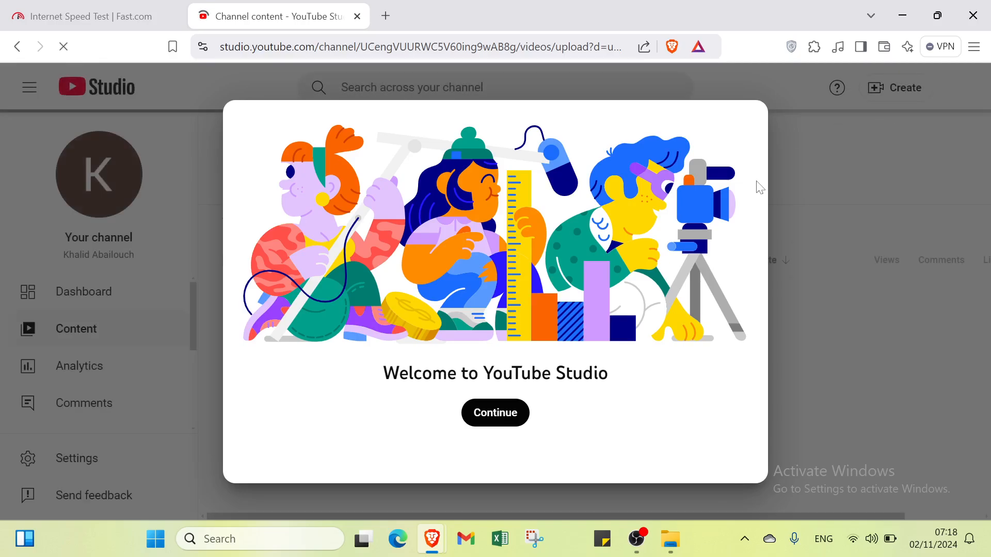
pyautogui.click(512, 415)
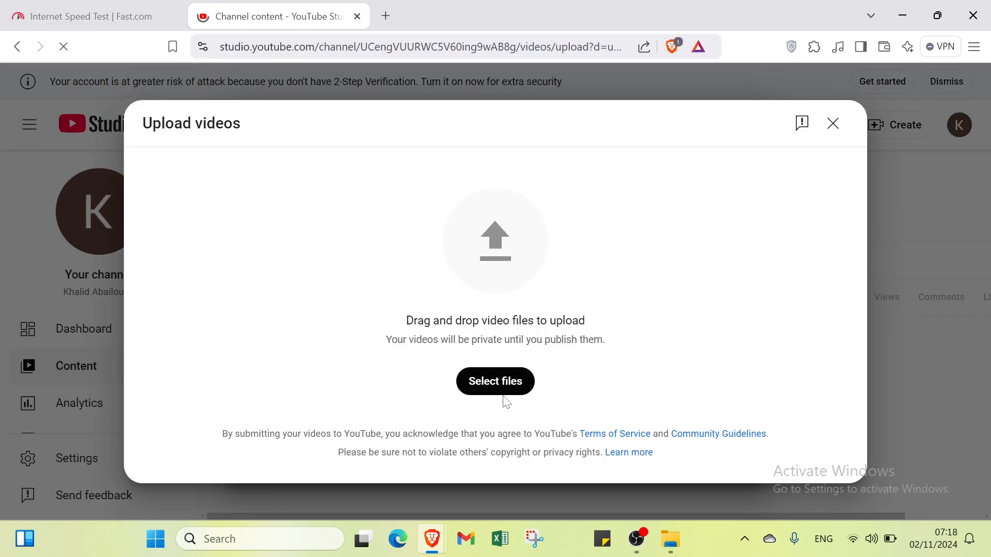
# - Select the video file "test" from the Videos folder and upload it
pyautogui.click(495, 380)
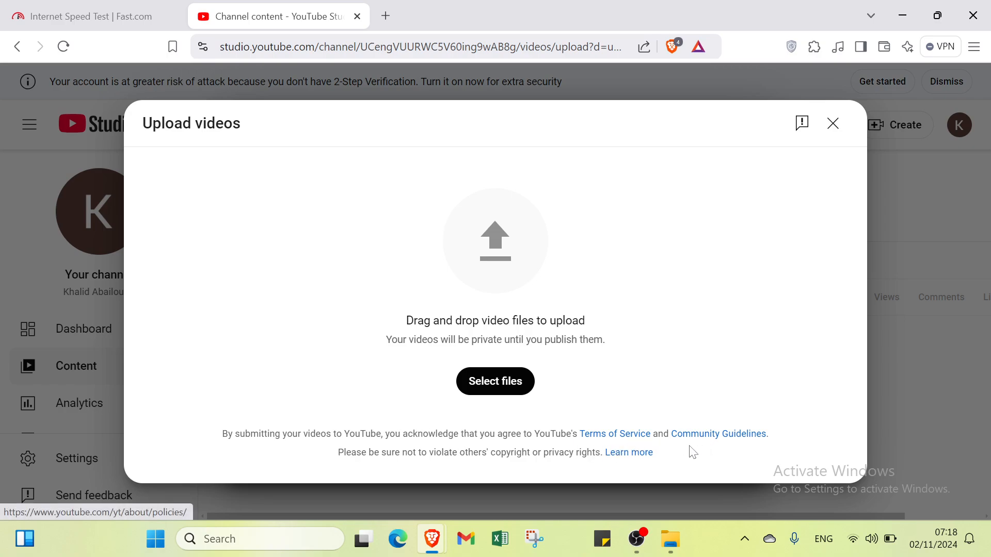
pyautogui.click(517, 383)
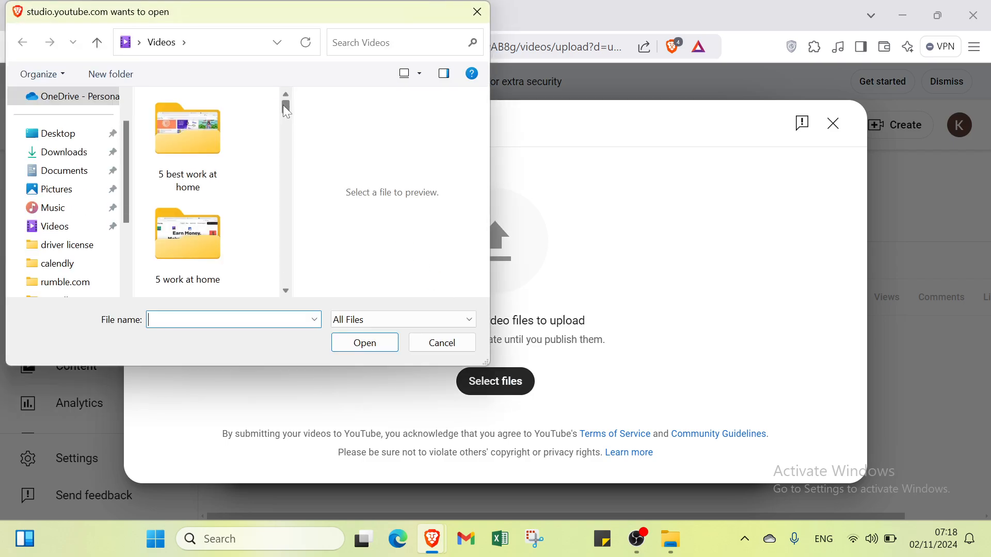
pyautogui.moveTo(283, 104); pyautogui.dragTo(285, 286)
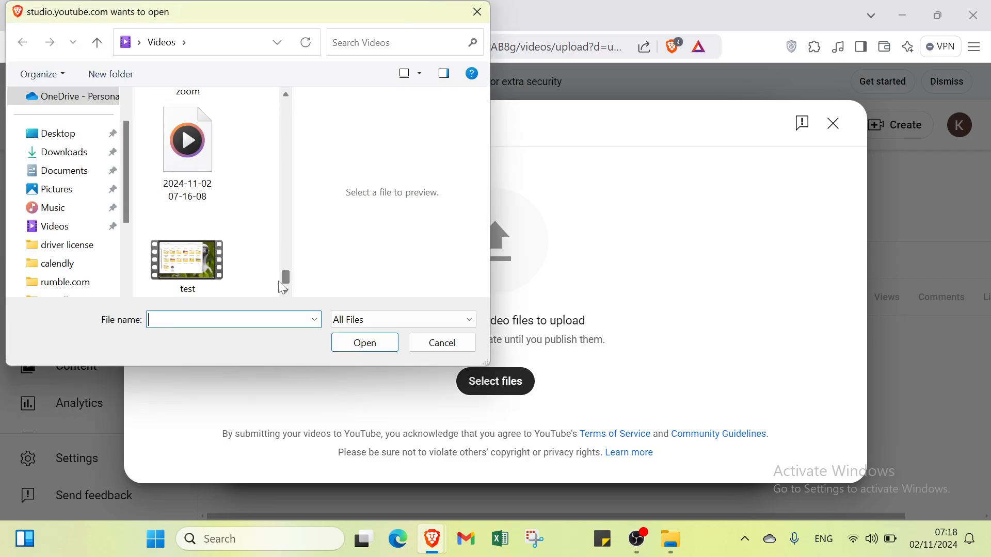
pyautogui.click(213, 267)
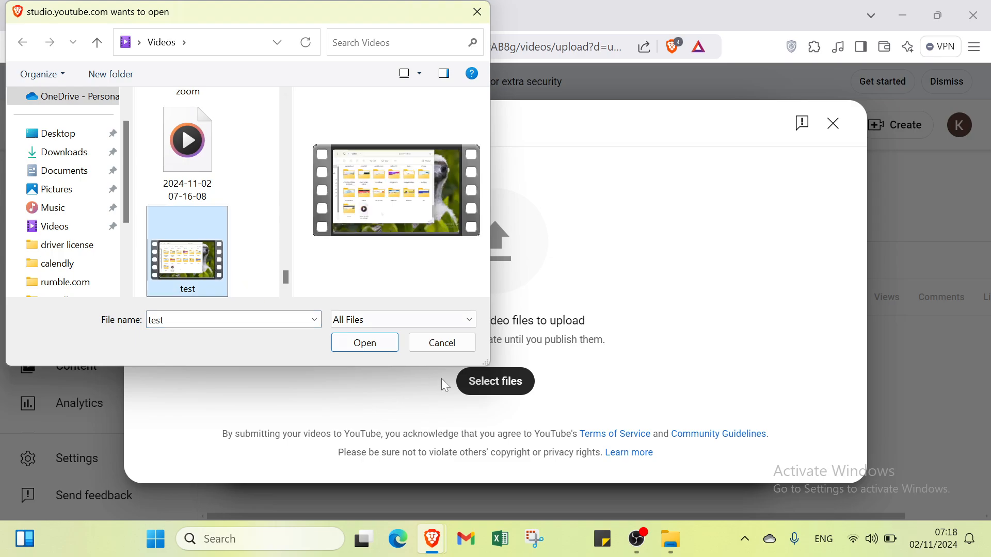
pyautogui.click(365, 344)
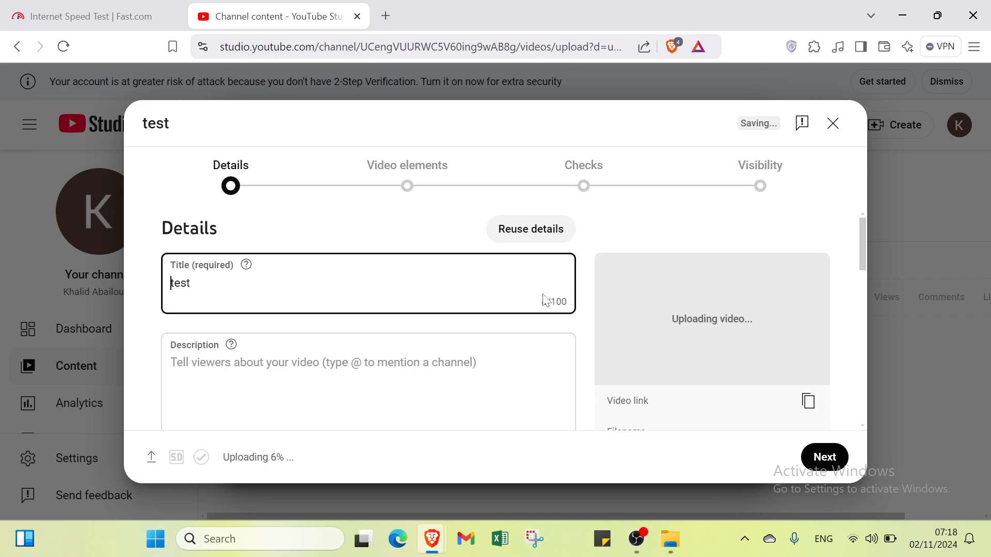
# - Replace the video's title with "Test"
pyautogui.scroll(-1, 412, 328)
pyautogui.scroll(1, 267, 228)
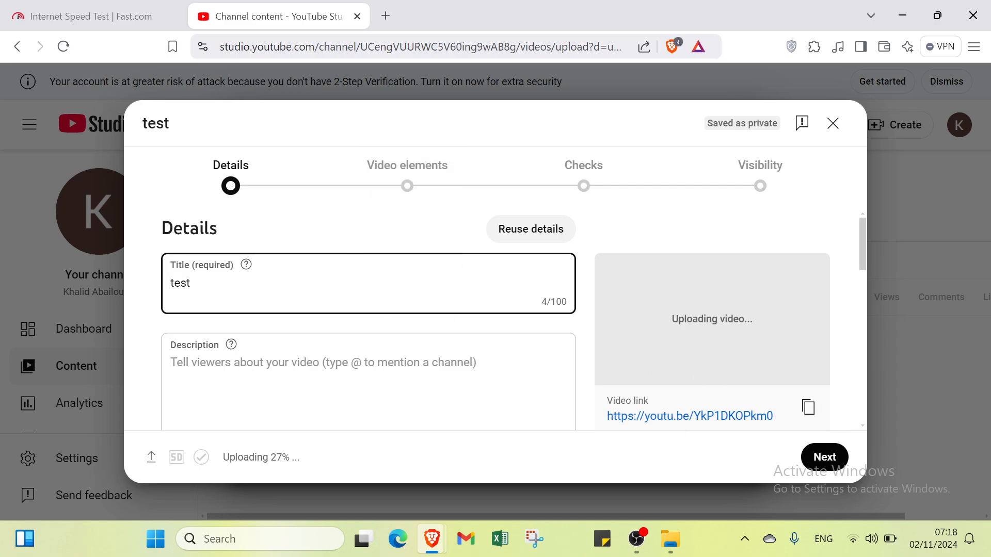
pyautogui.scroll(-1, 408, 335)
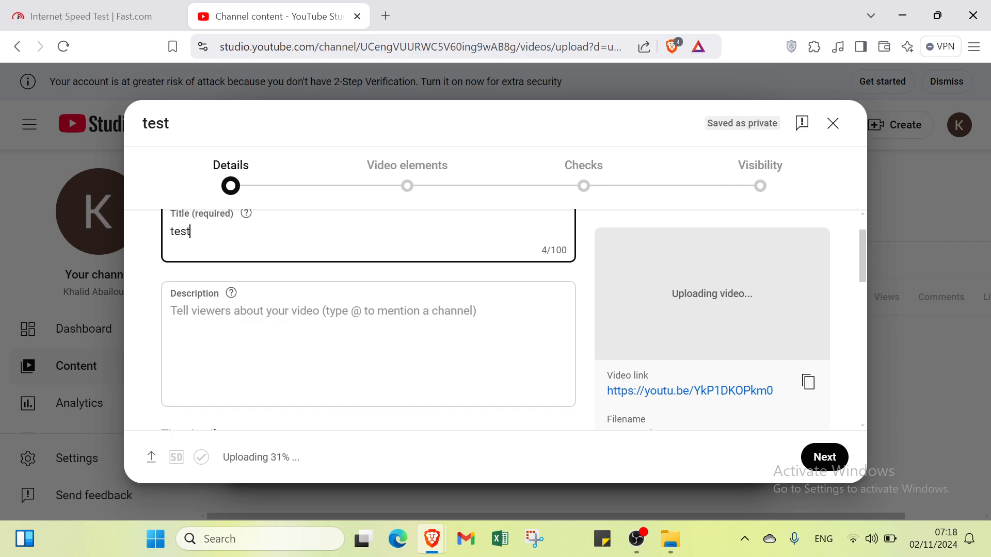
pyautogui.doubleClick(171, 231)
pyautogui.press('BackSpace')
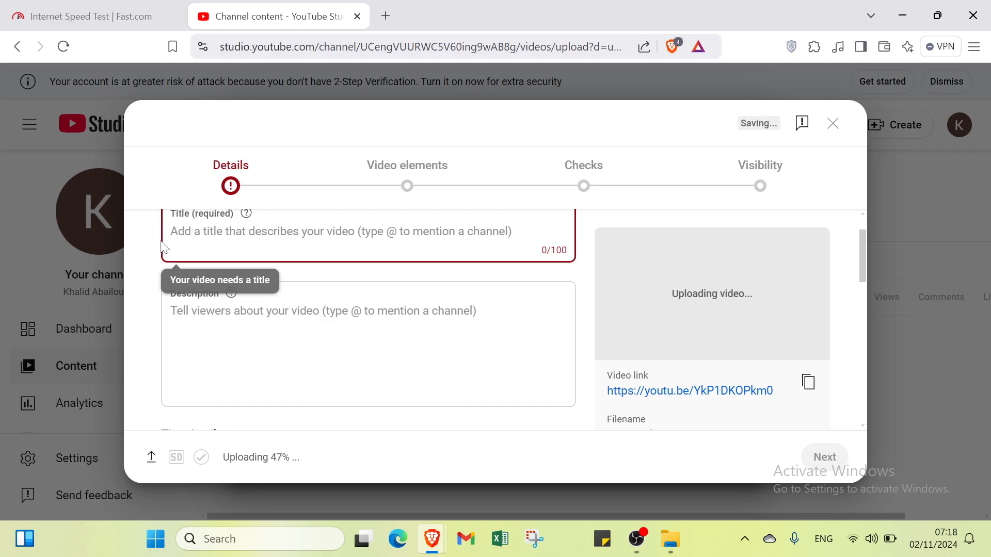
pyautogui.write('h')
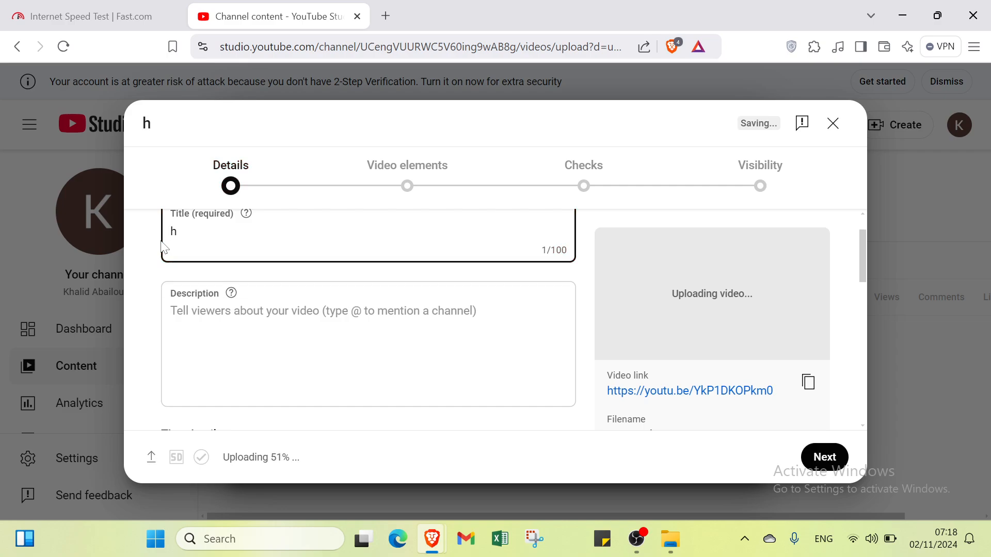
pyautogui.press('BackSpace')
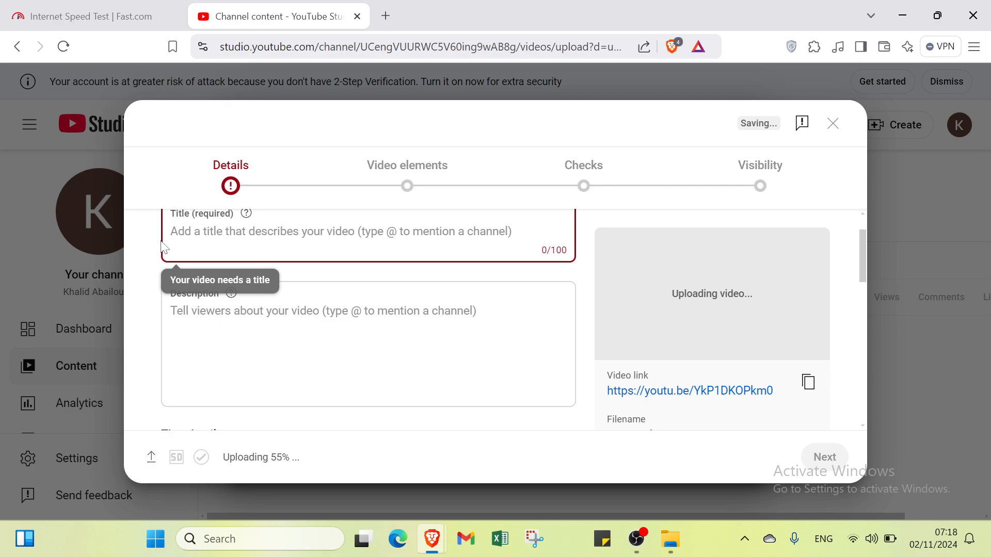
pyautogui.write('Test')
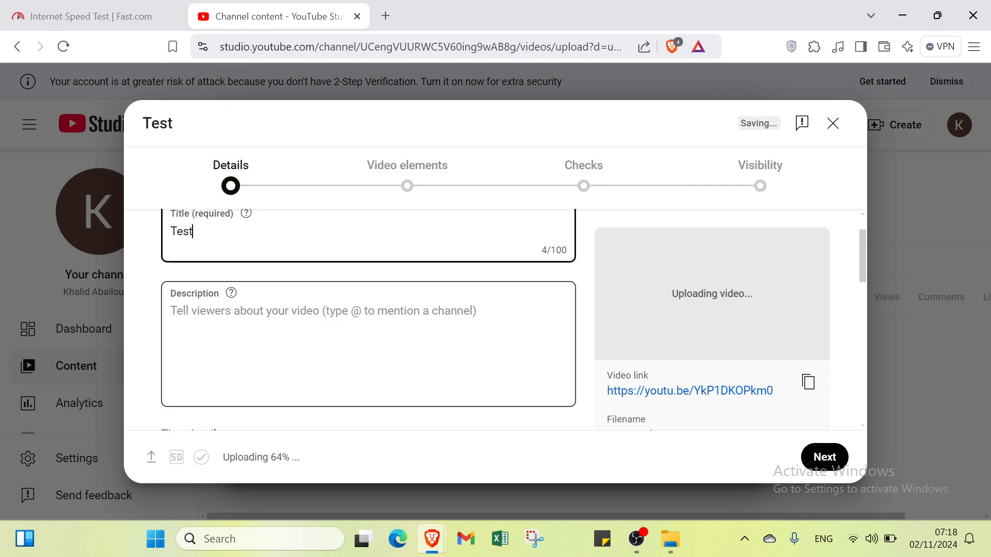
# - Review the description, thumbnail and playlist options in the video details without changing them
pyautogui.scroll(-1, 368, 310)
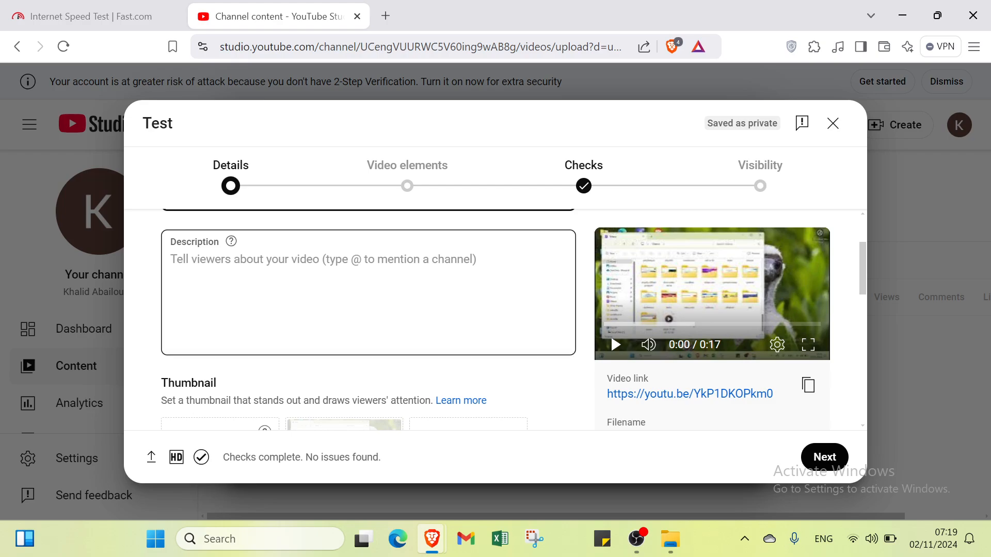
pyautogui.scroll(-3, 224, 279)
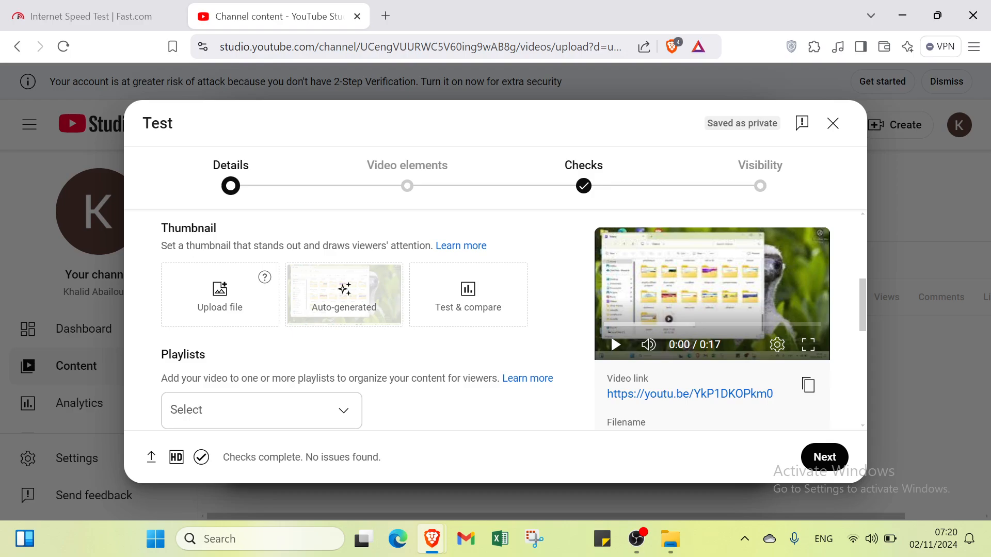
pyautogui.scroll(-3, 321, 401)
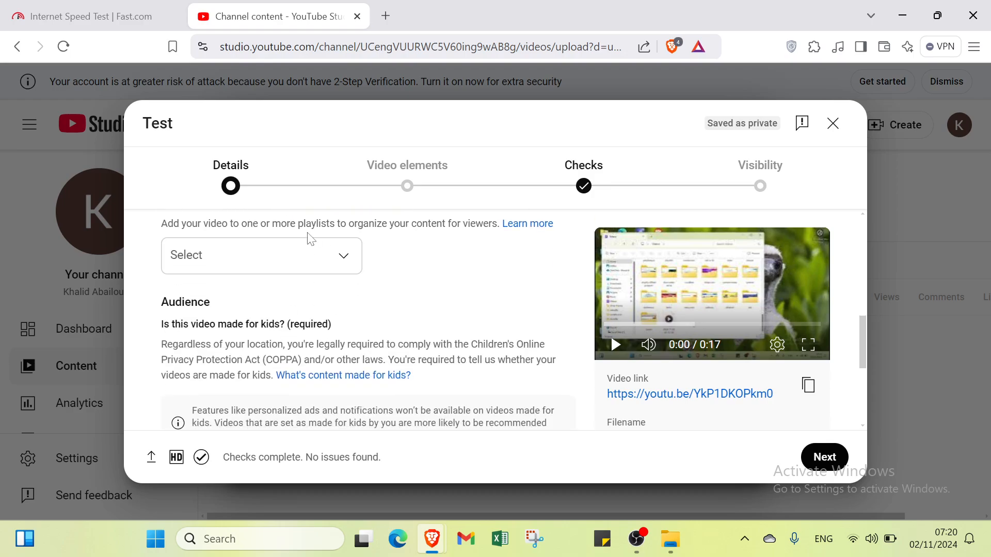
pyautogui.click(308, 255)
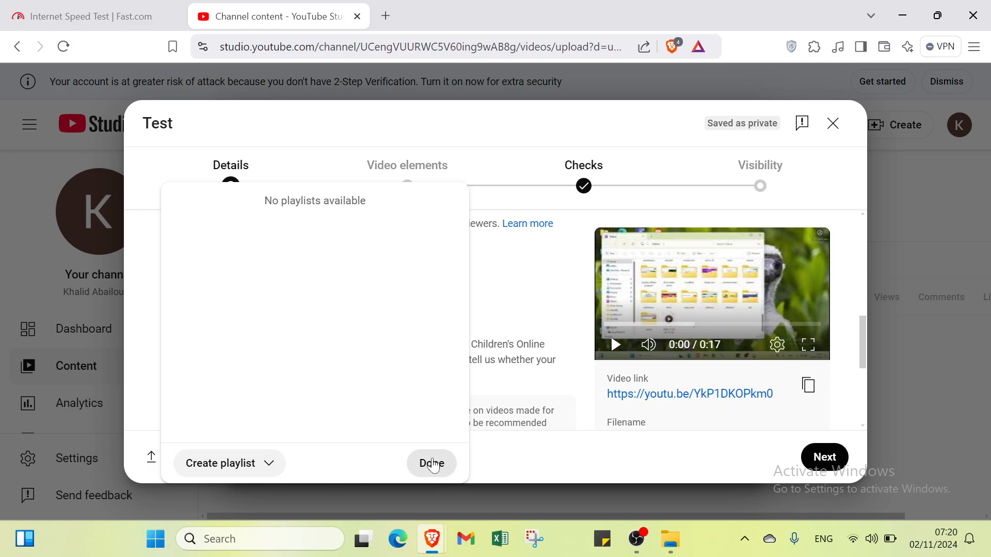
pyautogui.click(431, 463)
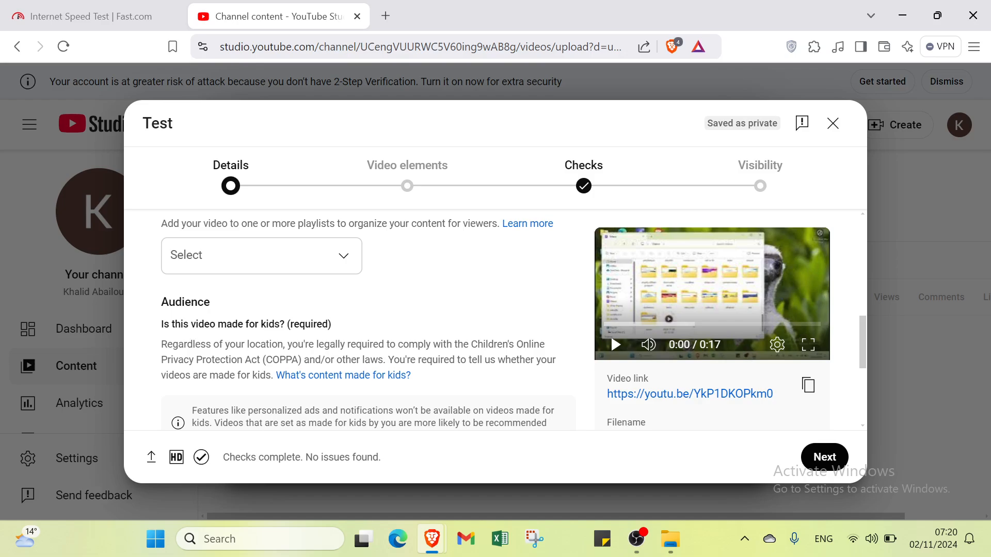
# - Mark the video as not made for kids and declare that it contains paid promotion
pyautogui.scroll(-3, 194, 332)
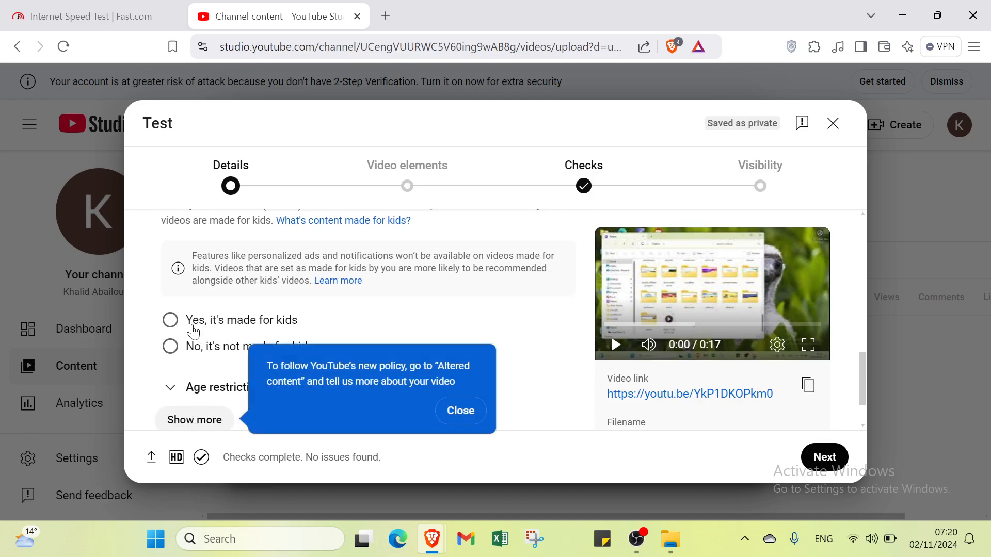
pyautogui.click(211, 350)
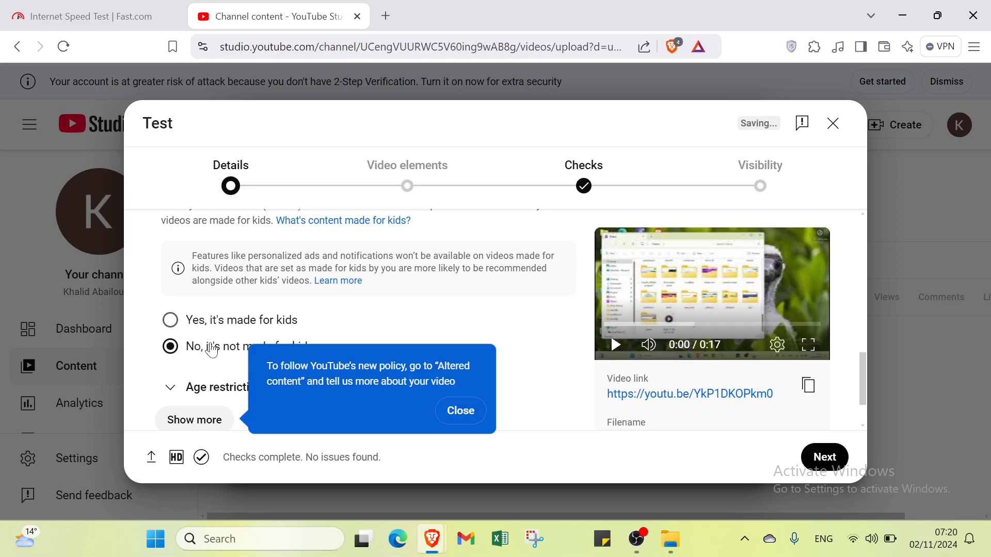
pyautogui.scroll(-1, 210, 353)
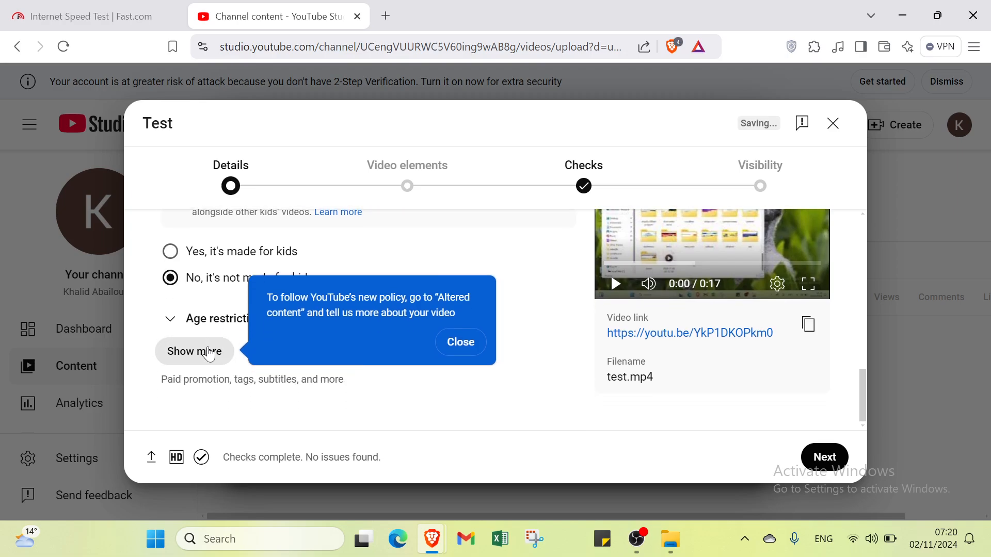
pyautogui.click(209, 353)
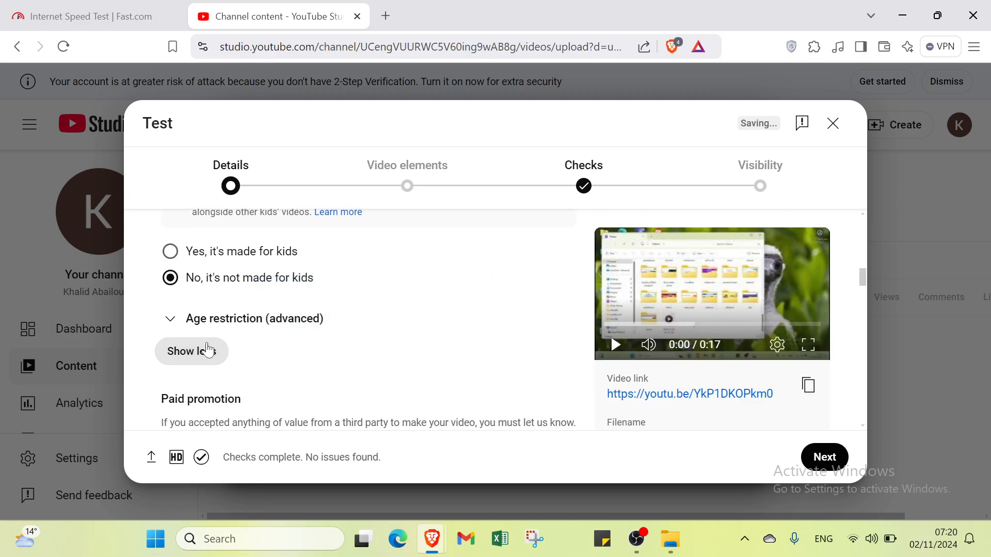
pyautogui.scroll(-2, 261, 335)
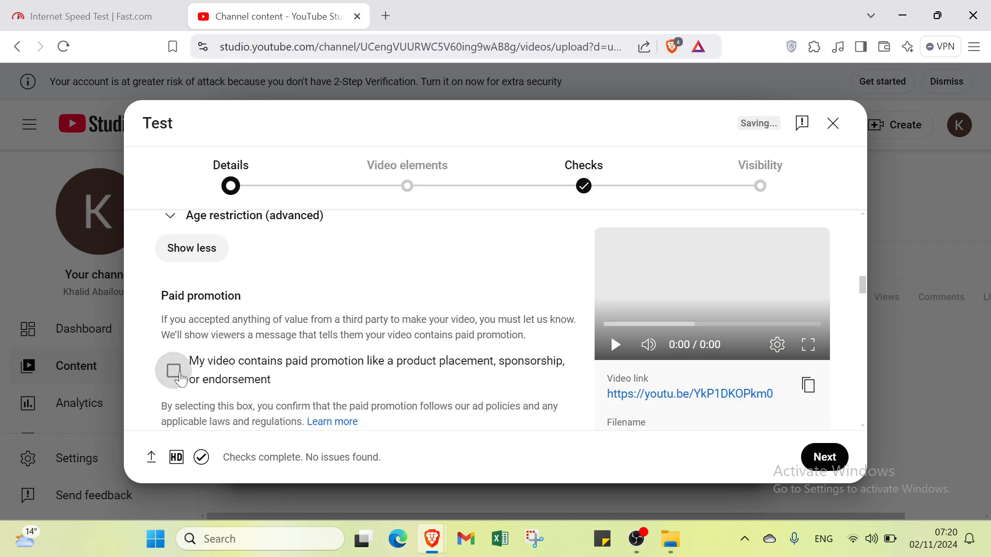
pyautogui.click(174, 371)
# - Answer No to the altered content question in the video details
pyautogui.scroll(-3, 174, 371)
pyautogui.scroll(-2, 180, 367)
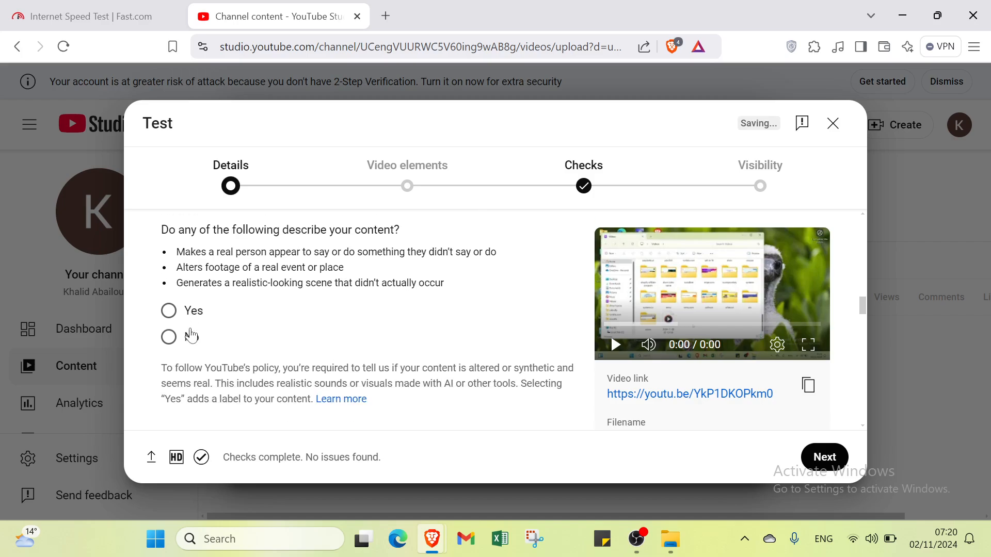
pyautogui.scroll(2, 189, 298)
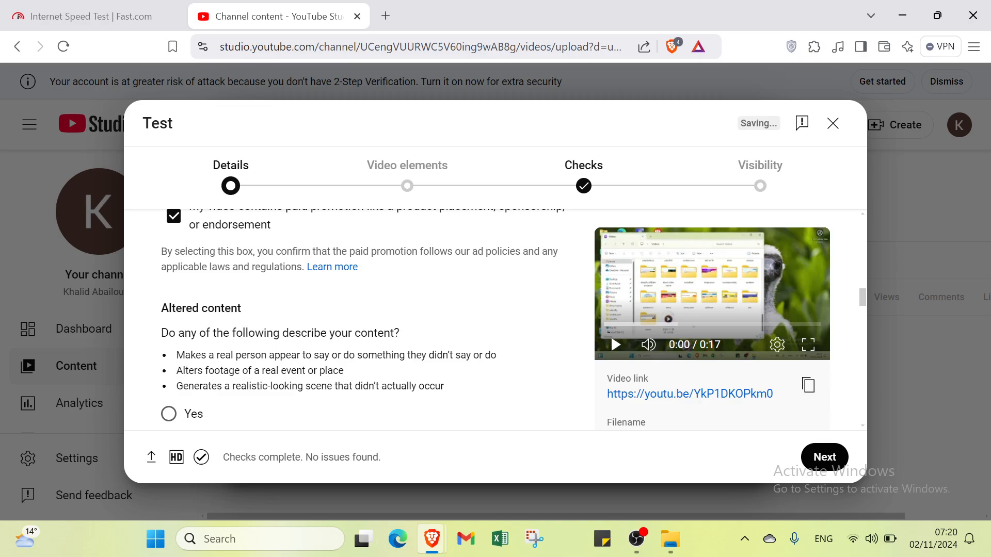
pyautogui.scroll(-3, 174, 387)
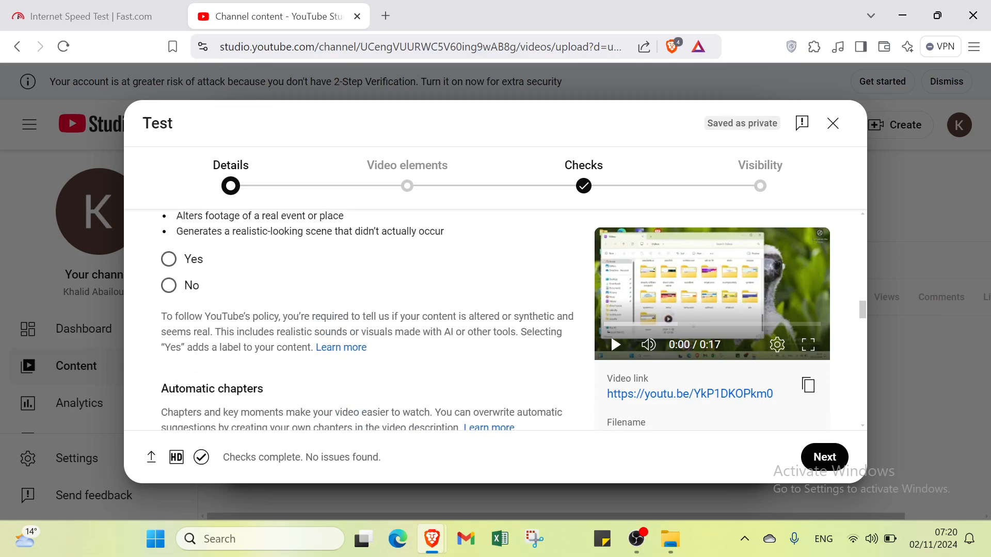
pyautogui.click(169, 284)
# - Set the video language to English (United States) in the language and captions certification section
pyautogui.scroll(-4, 177, 299)
pyautogui.scroll(-8, 178, 302)
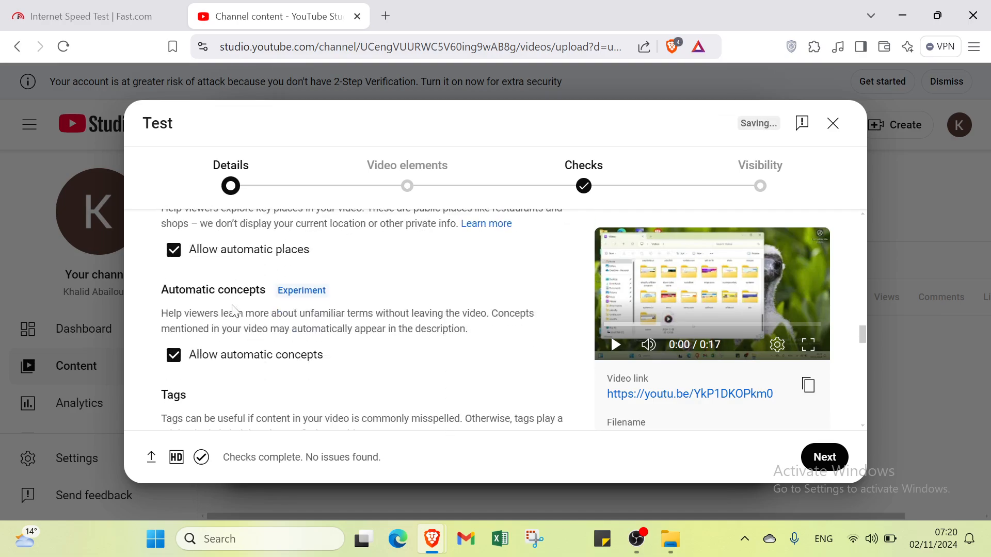
pyautogui.scroll(3, 232, 318)
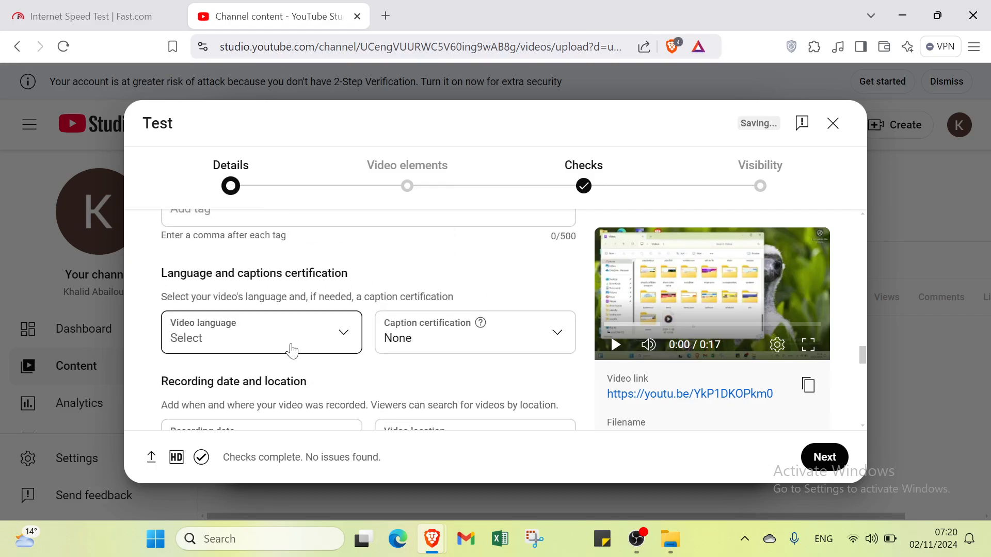
pyautogui.click(343, 335)
pyautogui.click(338, 333)
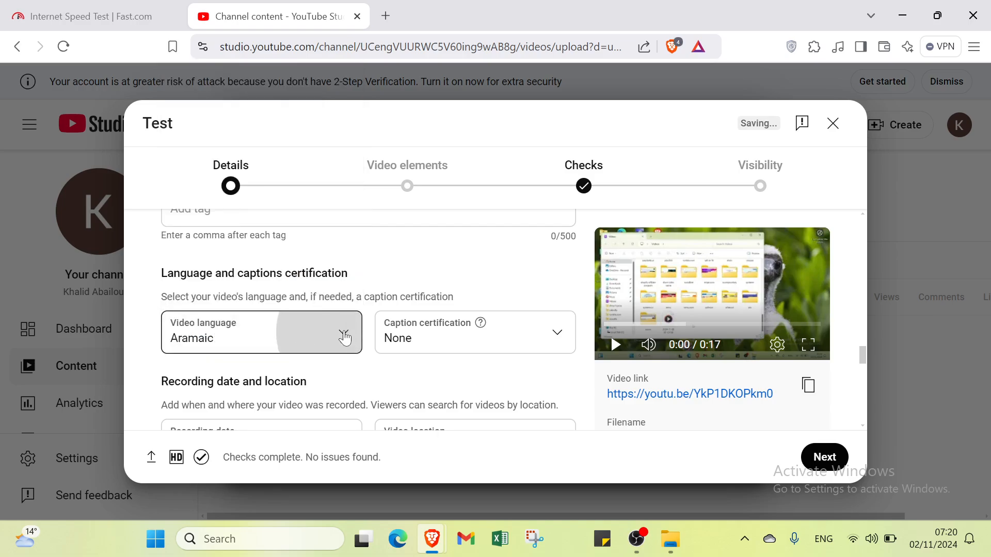
pyautogui.click(344, 336)
pyautogui.click(342, 336)
pyautogui.click(343, 336)
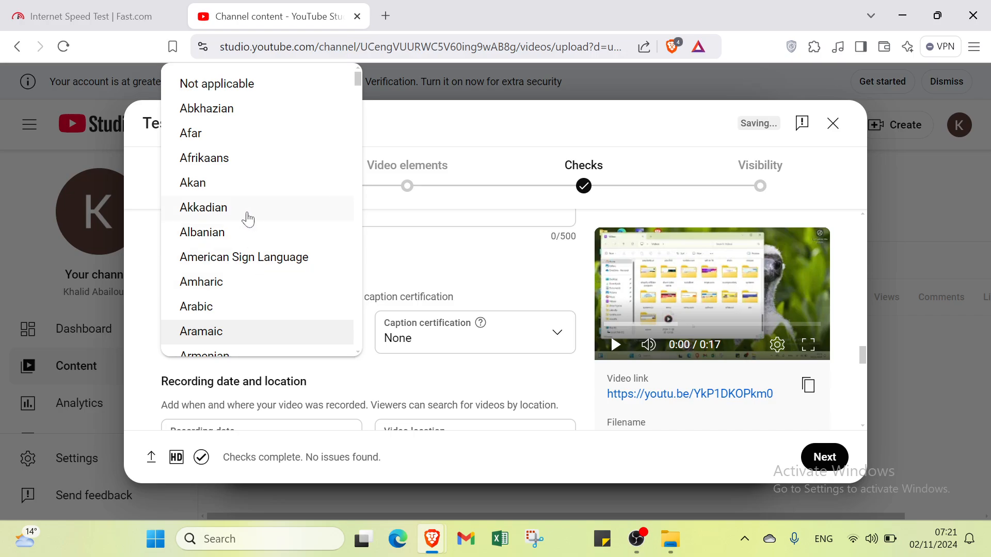
pyautogui.scroll(-3, 248, 219)
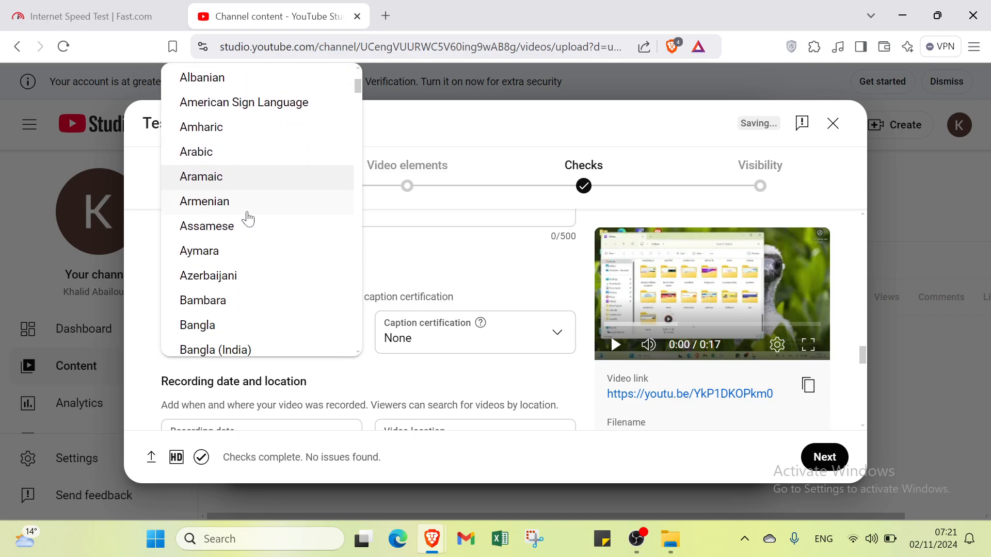
pyautogui.scroll(-2, 248, 218)
pyautogui.scroll(2, 246, 220)
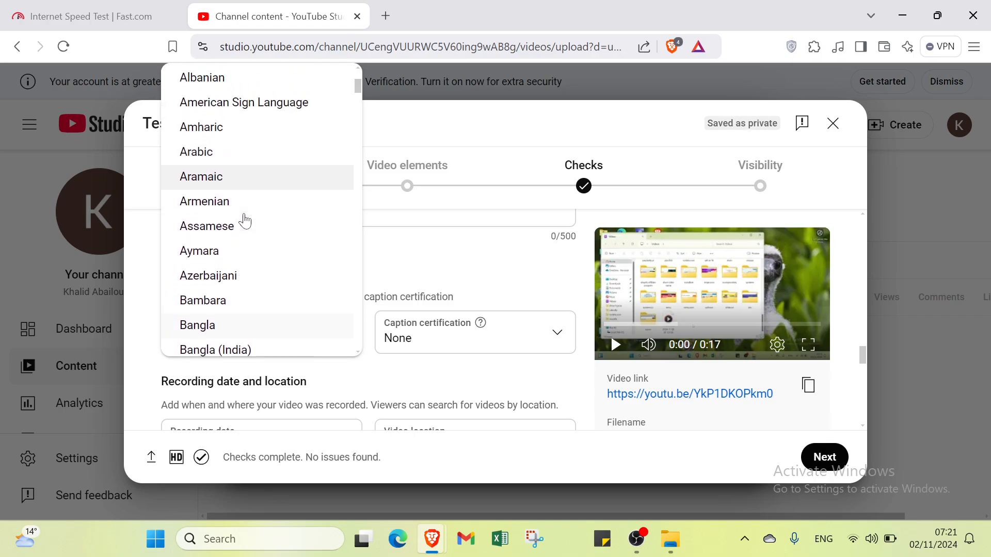
pyautogui.scroll(3, 245, 221)
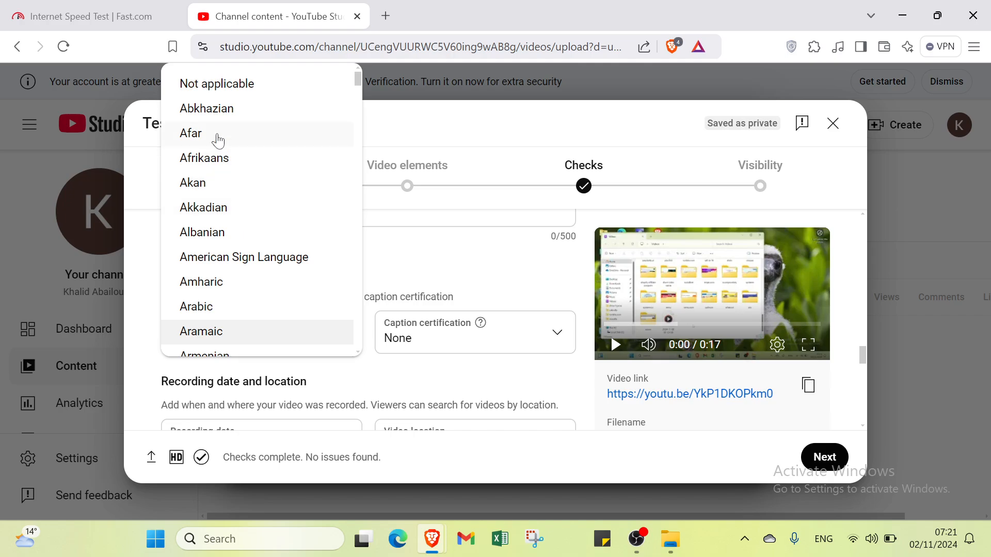
pyautogui.scroll(-2, 212, 273)
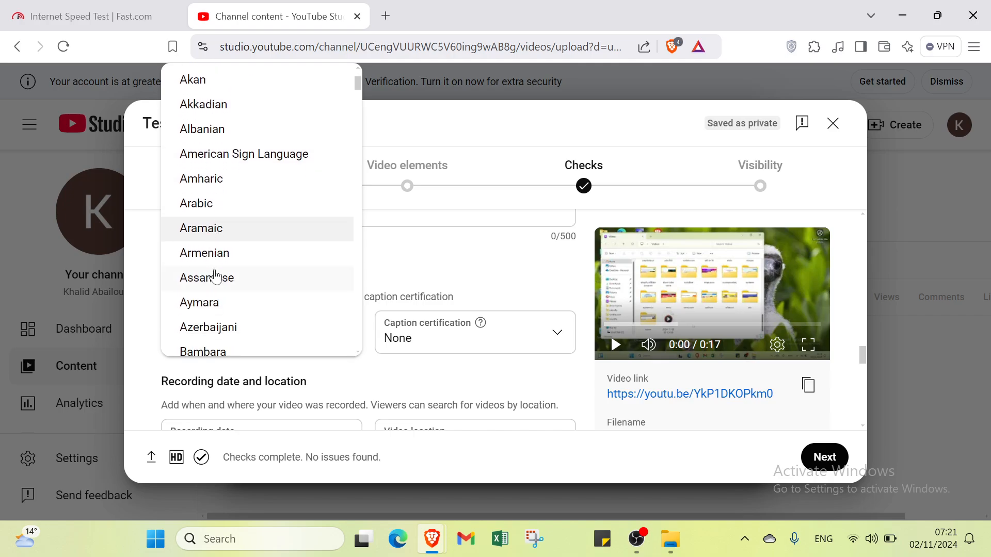
pyautogui.press('Escape')
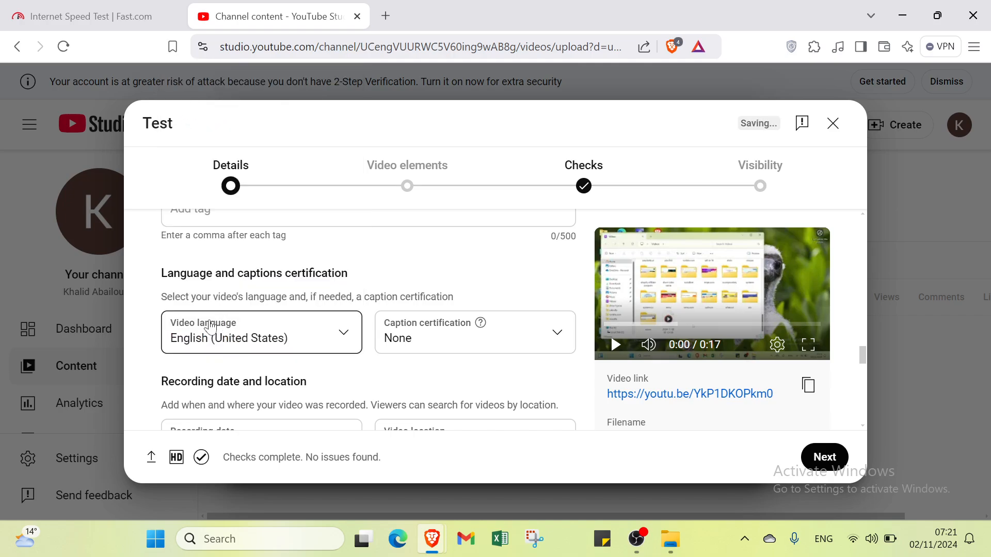
# - Look over the caption certification choices and the recording date and video location options without changing them
pyautogui.click(392, 351)
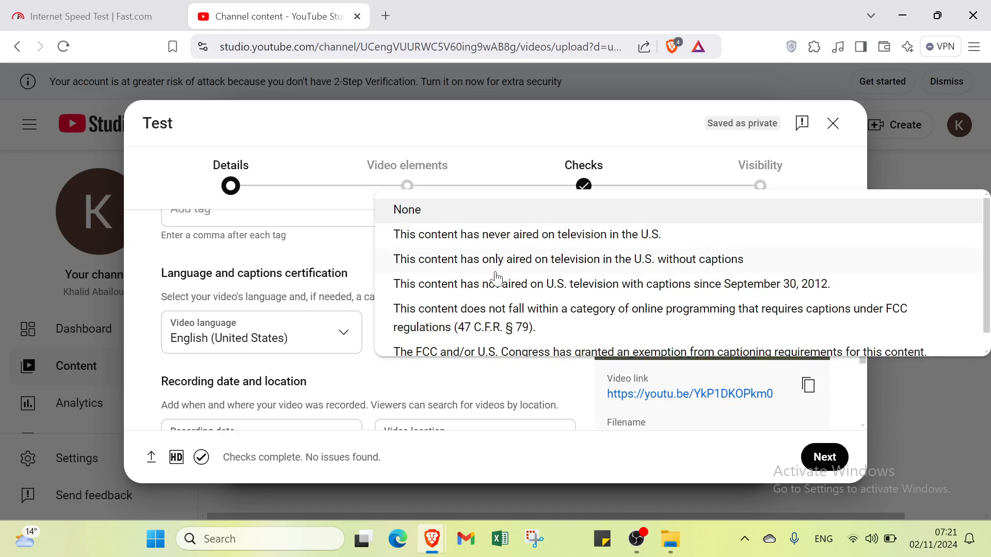
pyautogui.click(475, 149)
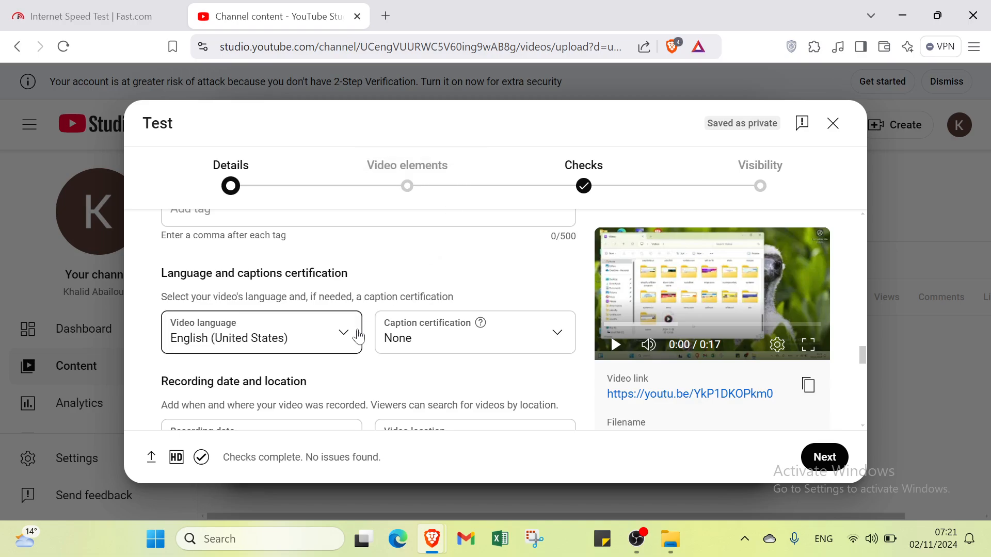
pyautogui.scroll(-1, 243, 427)
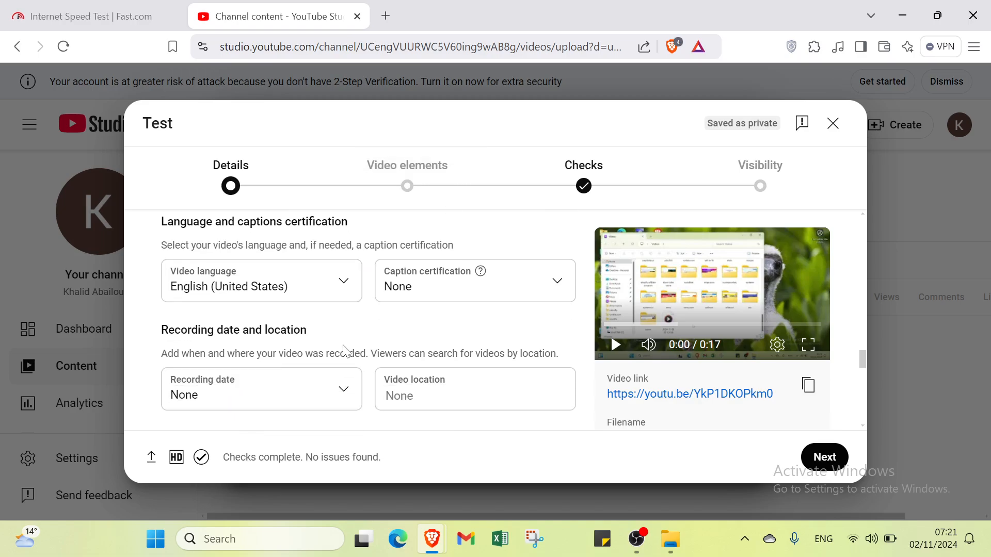
pyautogui.click(259, 388)
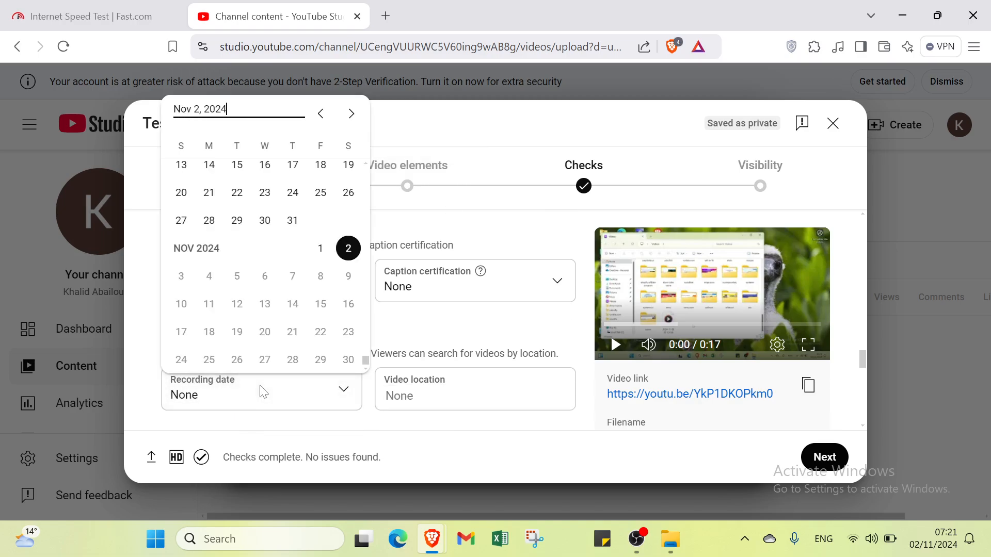
pyautogui.click(459, 328)
pyautogui.click(436, 381)
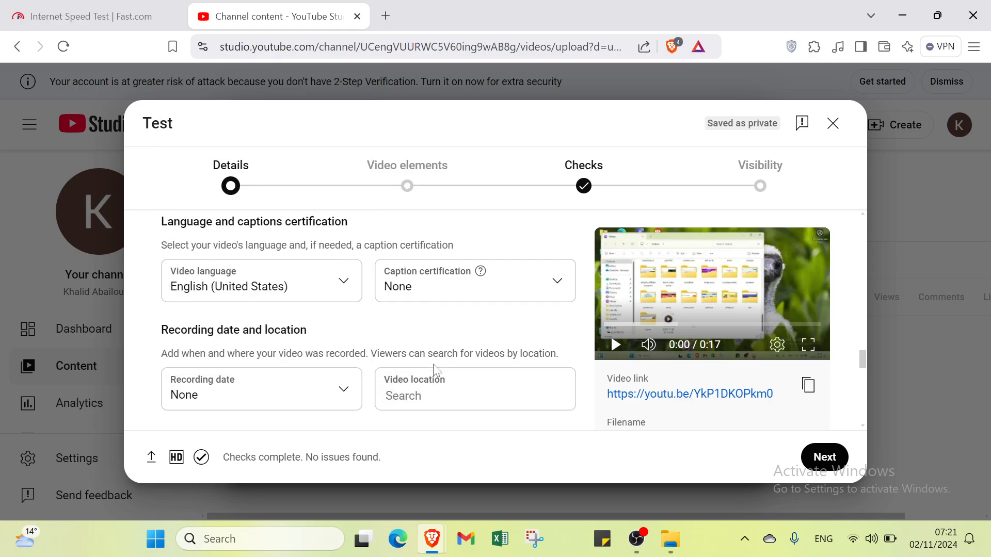
# - Examine the available license types and the comment and rating settings in the rest of the video details
pyautogui.scroll(-4, 432, 364)
pyautogui.scroll(2, 405, 342)
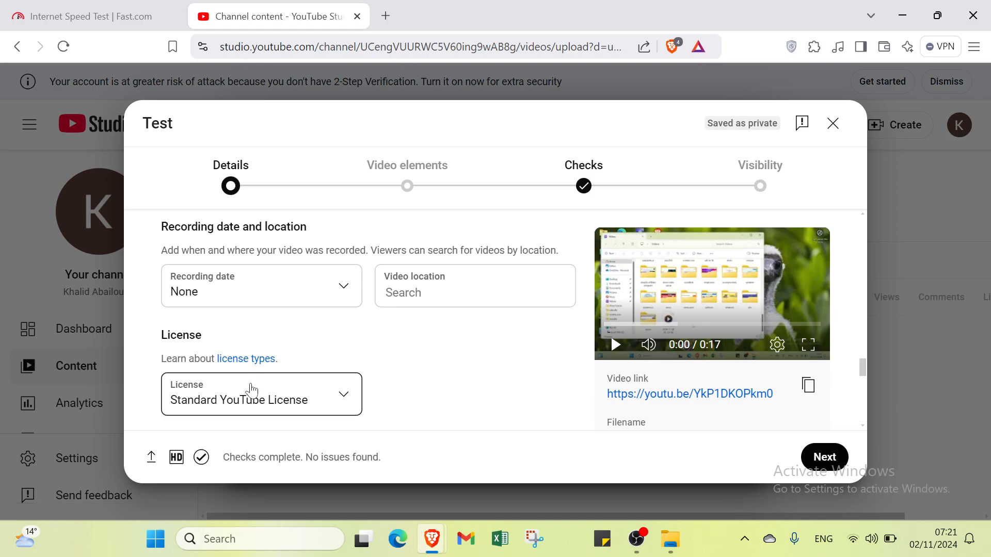
pyautogui.click(252, 391)
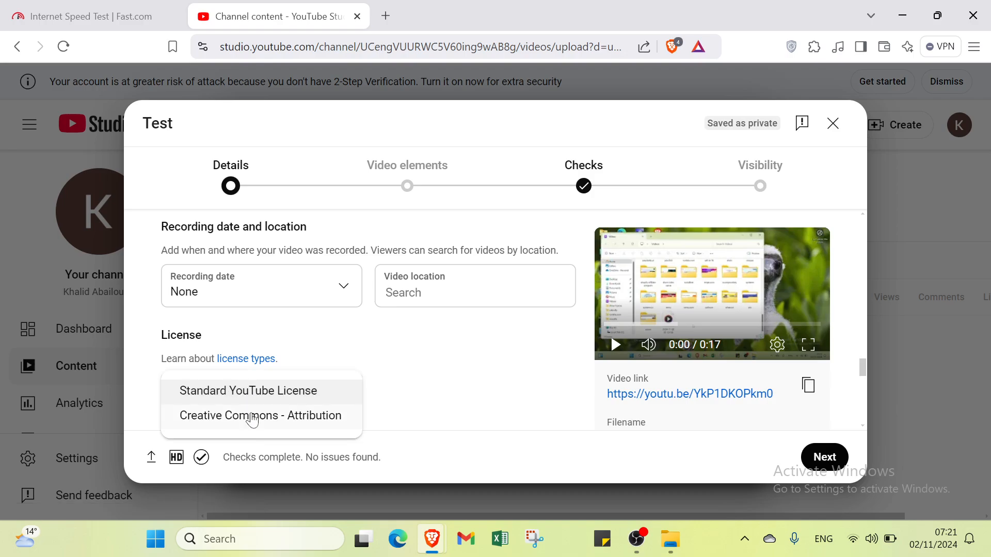
pyautogui.click(400, 362)
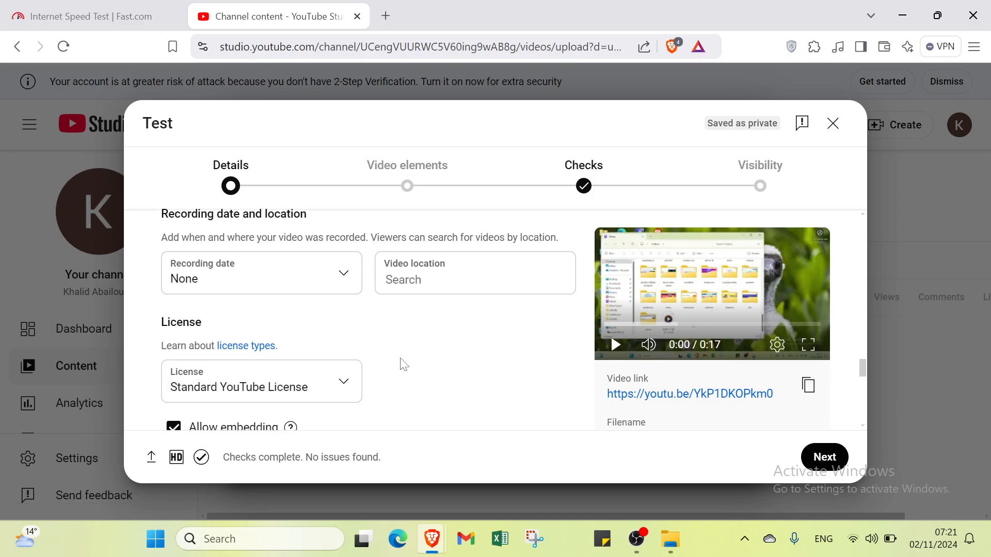
pyautogui.scroll(-6, 345, 348)
pyautogui.scroll(-2, 338, 339)
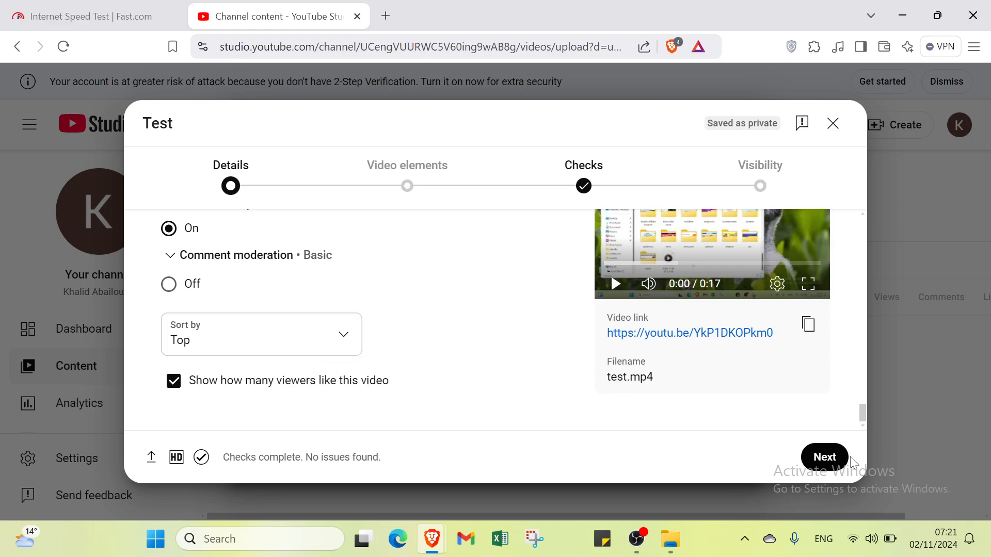
# - Advance past the video elements and checks stages to the visibility settings without adding any elements
pyautogui.click(835, 460)
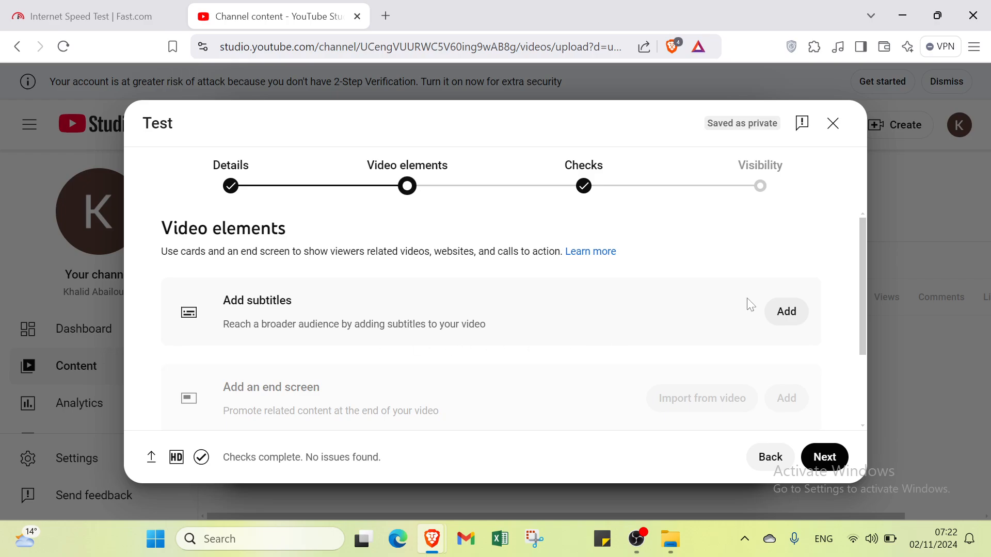
pyautogui.scroll(-2, 433, 330)
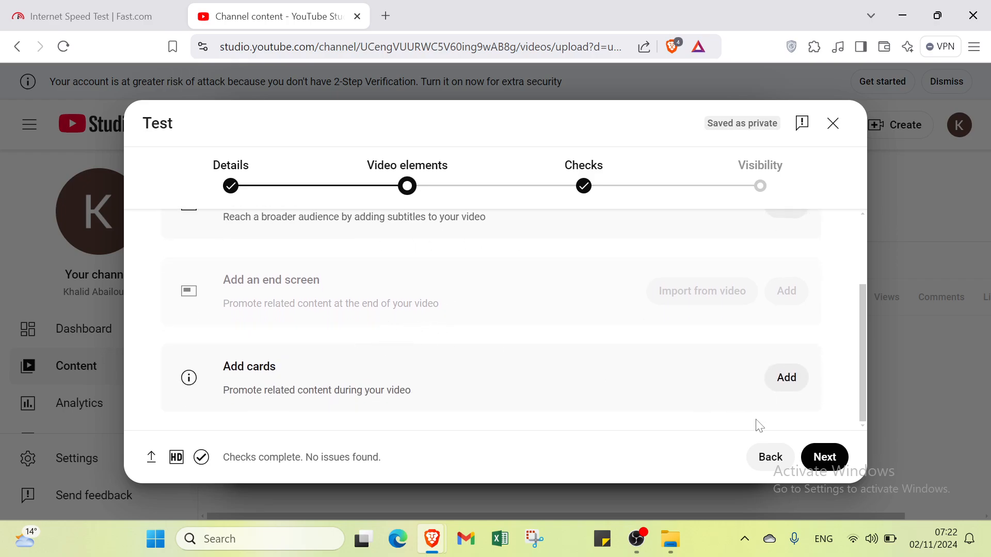
pyautogui.click(824, 458)
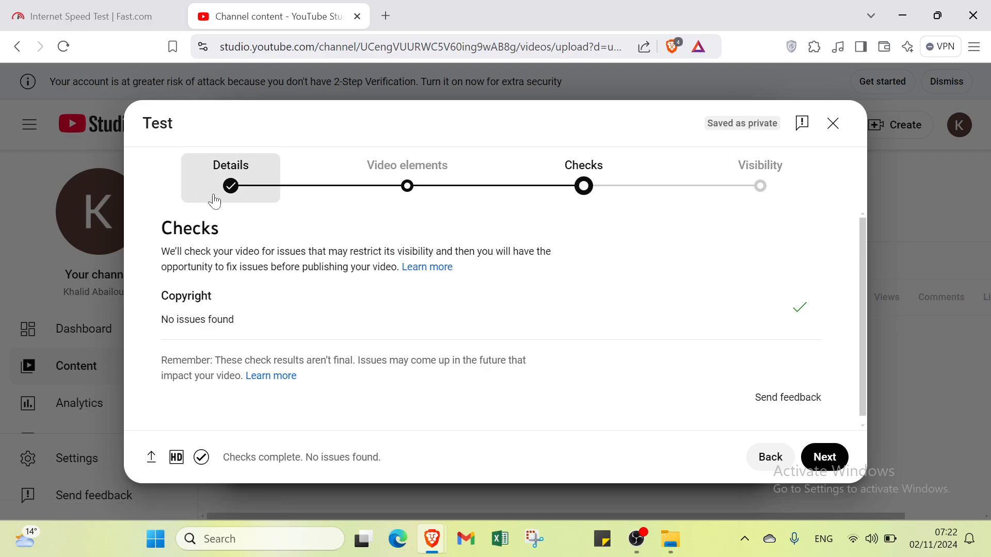
pyautogui.scroll(-1, 315, 284)
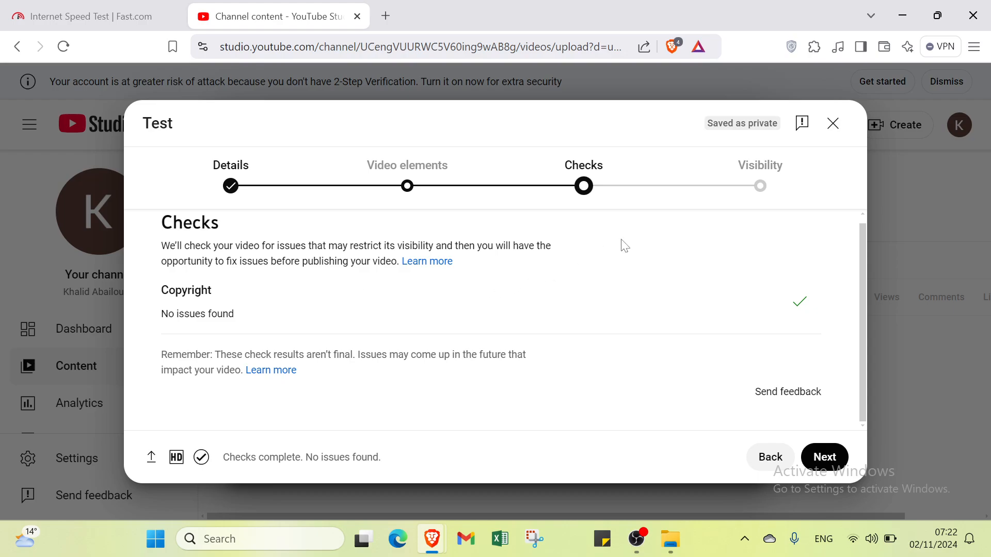
pyautogui.click(826, 456)
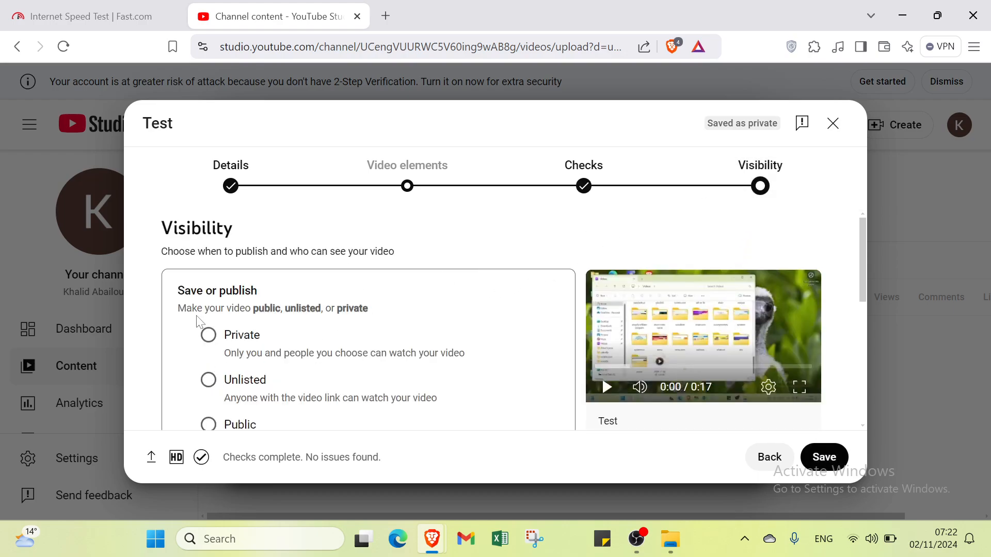
# - Review the save or publish choices, the schedule option and the pre-publishing guidance
pyautogui.scroll(-5, 199, 323)
pyautogui.scroll(3, 205, 313)
pyautogui.scroll(1, 205, 313)
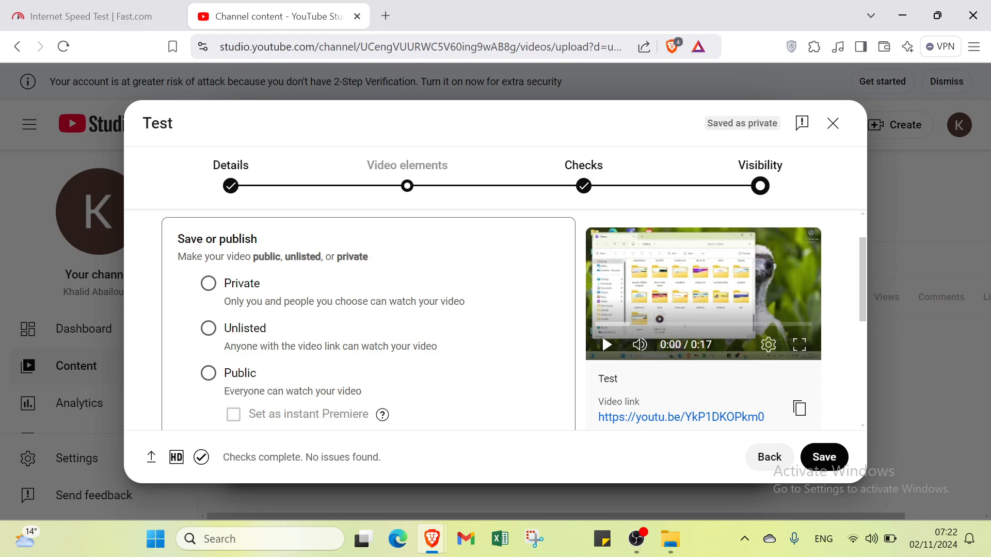
pyautogui.scroll(-5, 335, 404)
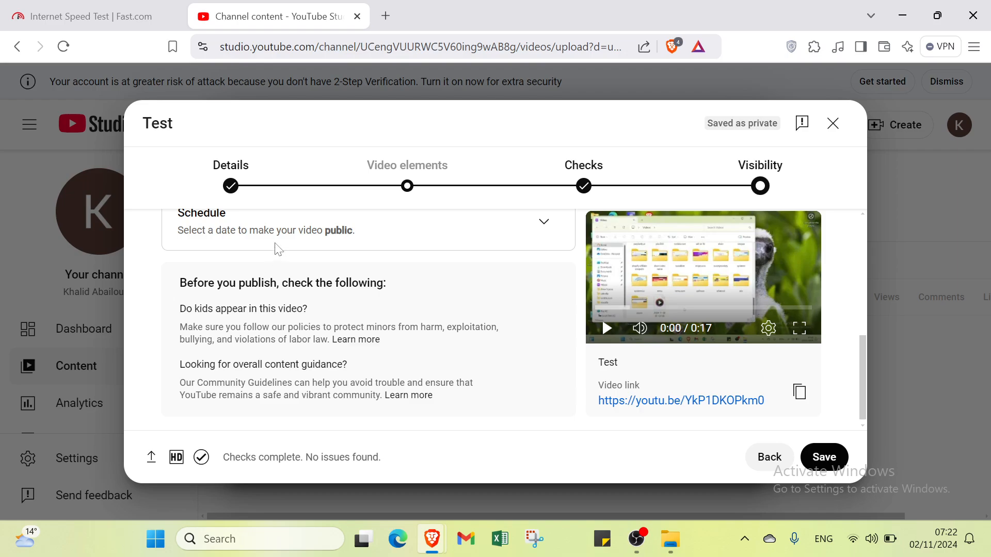
pyautogui.scroll(1, 287, 261)
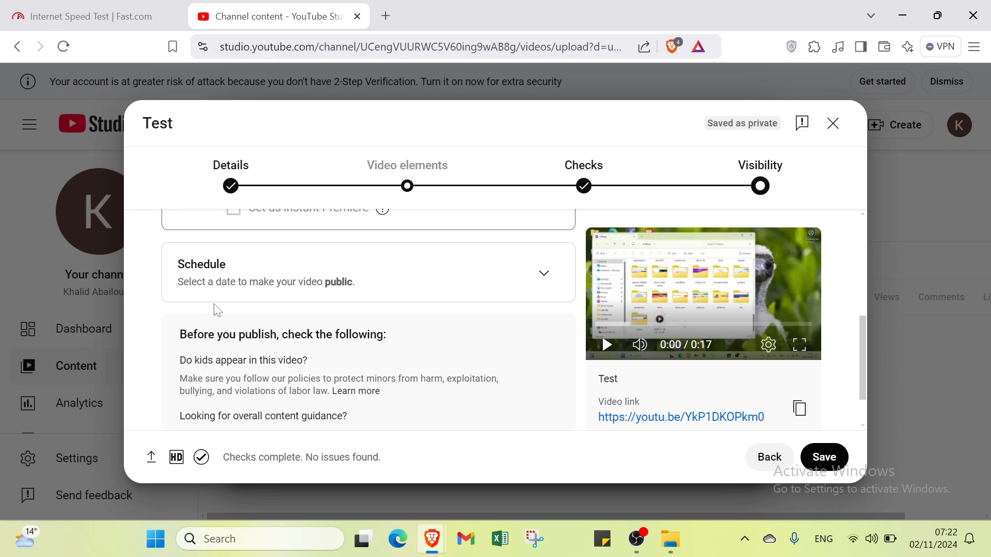
pyautogui.scroll(-1, 314, 295)
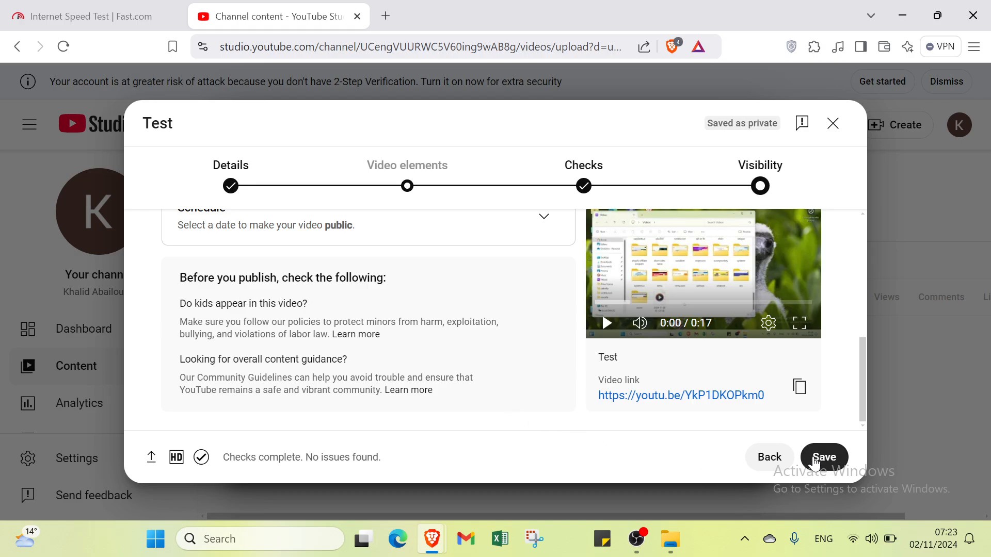
# - Save the video with its visibility set to Private and dismiss the welcome dialog
pyautogui.click(814, 456)
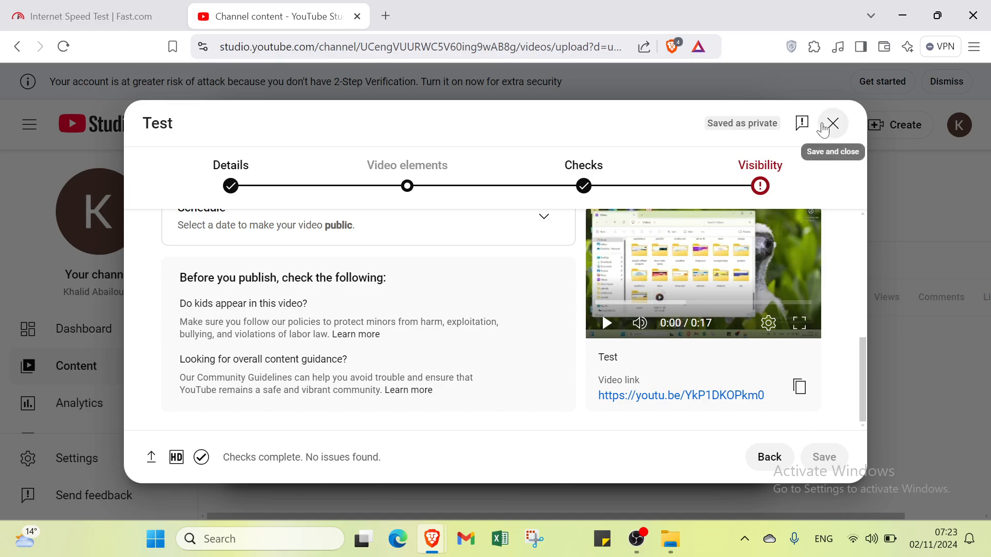
pyautogui.scroll(2, 258, 420)
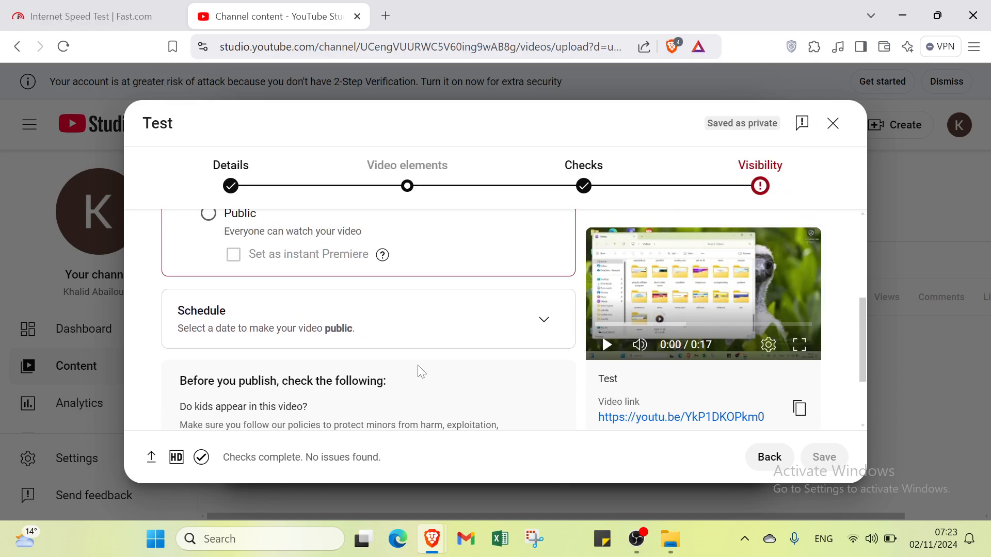
pyautogui.click(237, 257)
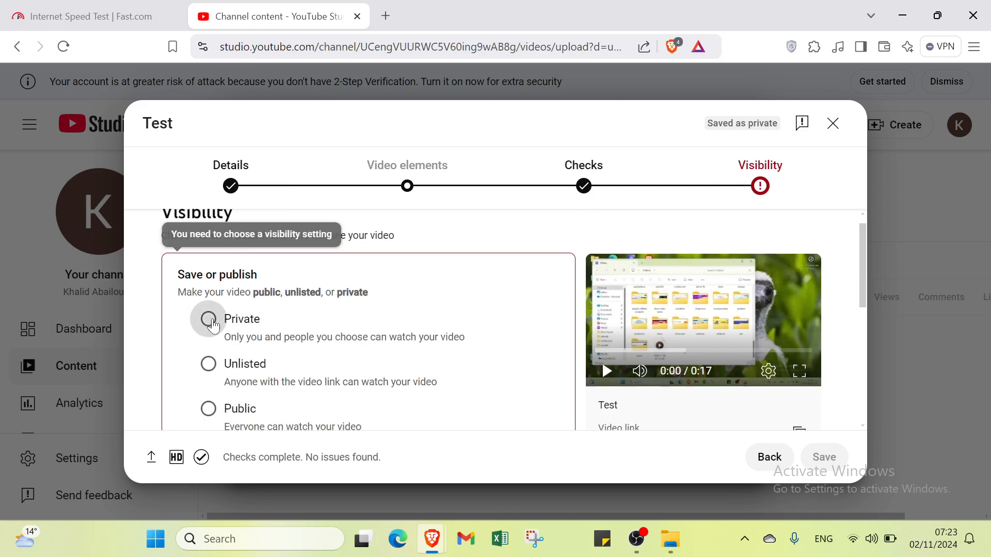
pyautogui.click(209, 319)
pyautogui.scroll(-2, 230, 360)
pyautogui.scroll(-3, 230, 360)
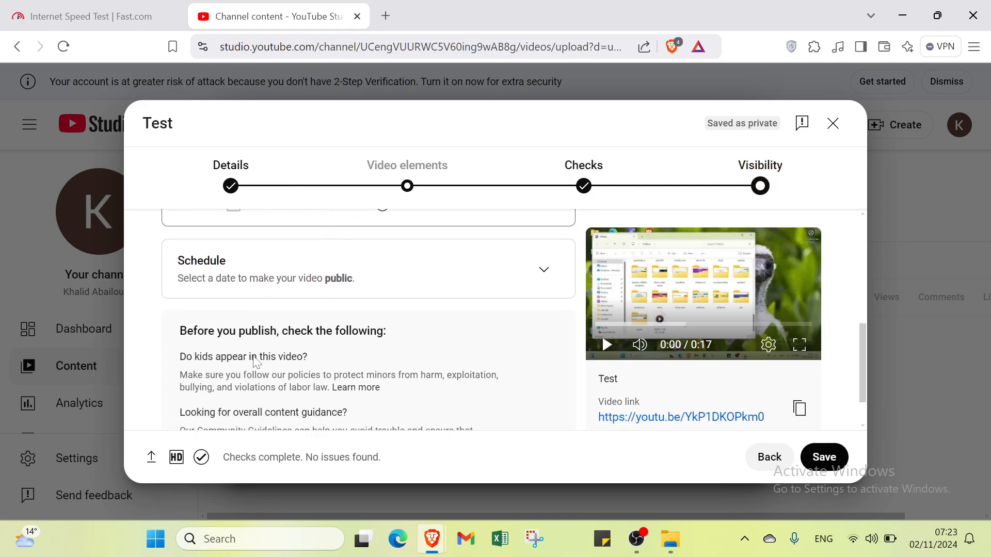
pyautogui.scroll(2, 254, 360)
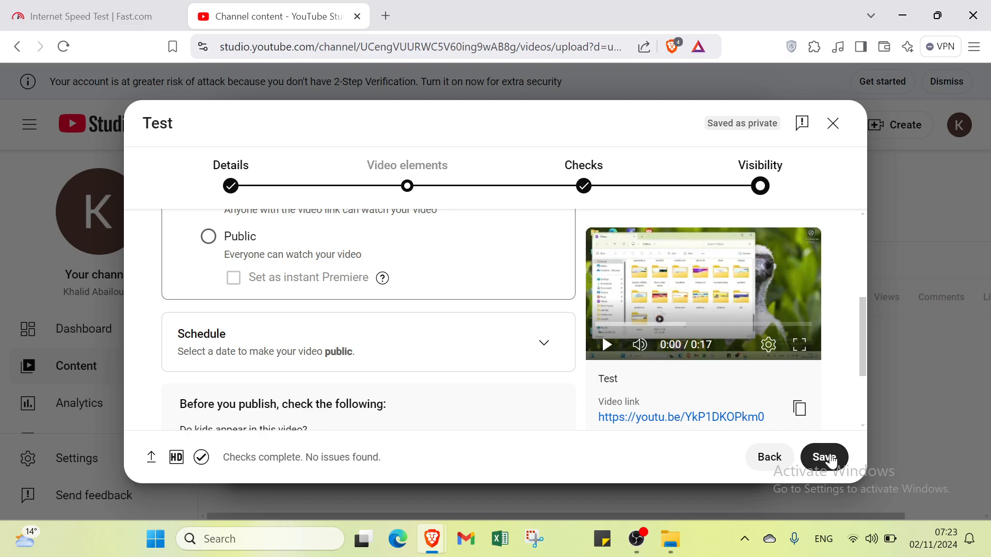
pyautogui.click(828, 457)
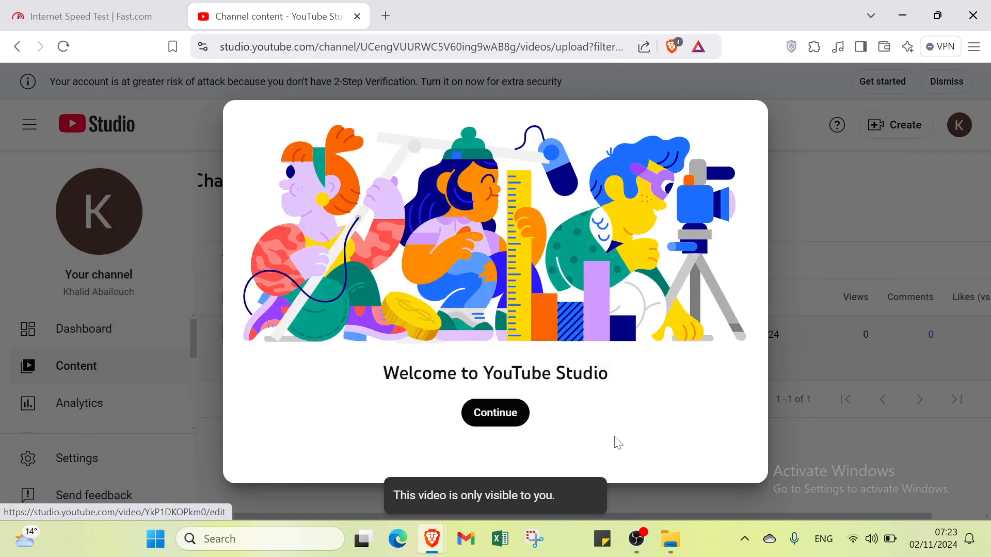
pyautogui.click(485, 413)
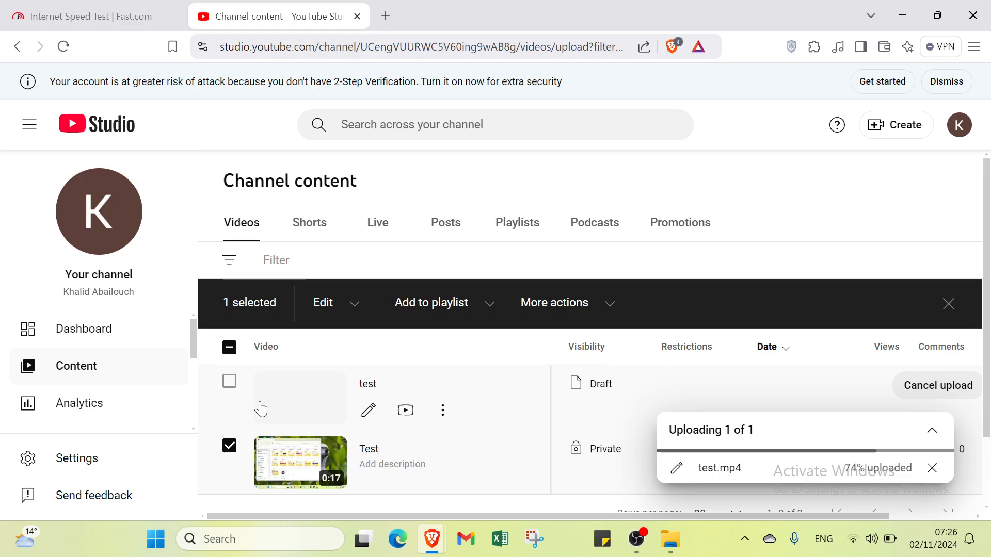
# - Add the draft video test to the selection in the channel's video list
pyautogui.click(230, 382)
pyautogui.scroll(-2, 338, 432)
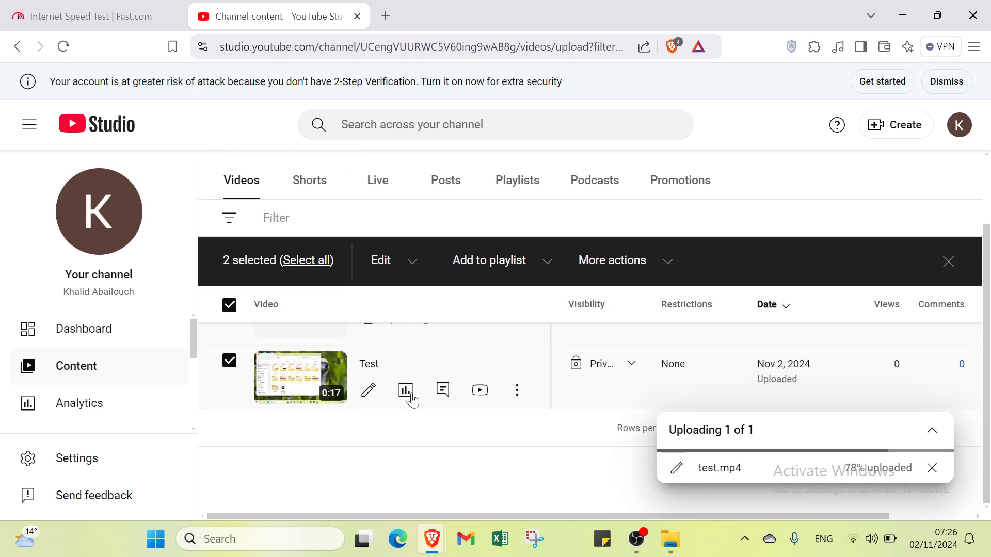
pyautogui.scroll(2, 294, 320)
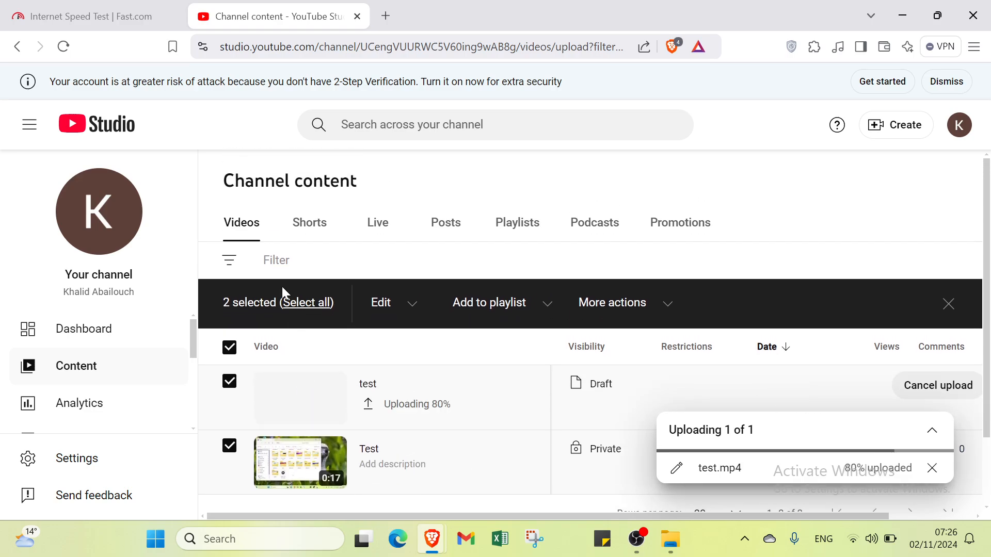
# - Start a new upload from the Shorts section with the file test from the Videos folder
pyautogui.click(308, 222)
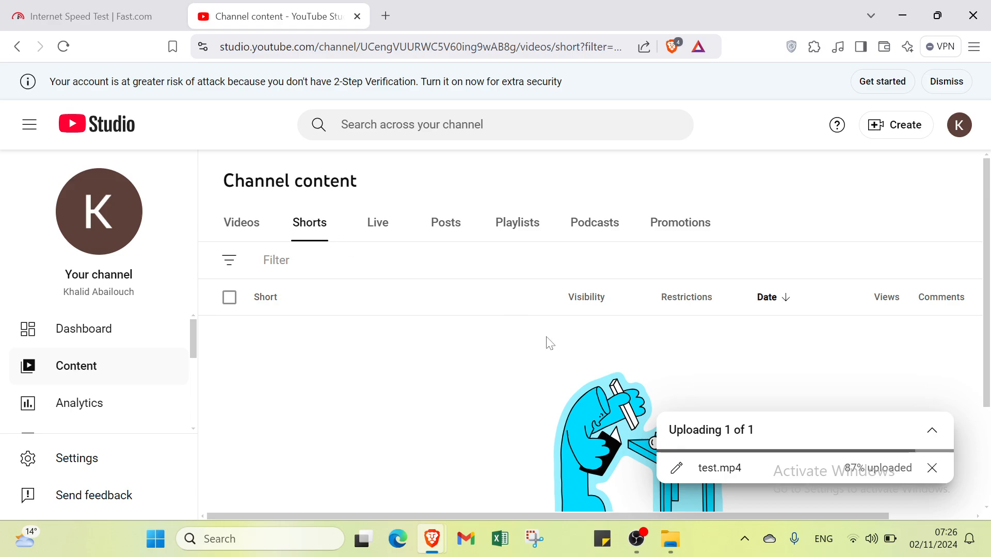
pyautogui.scroll(-1, 598, 392)
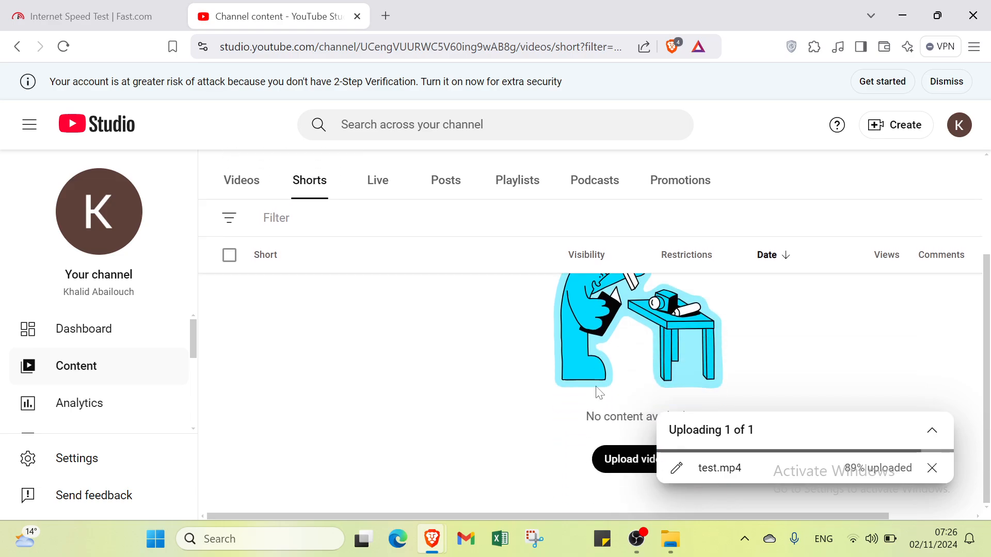
pyautogui.click(615, 460)
pyautogui.click(501, 380)
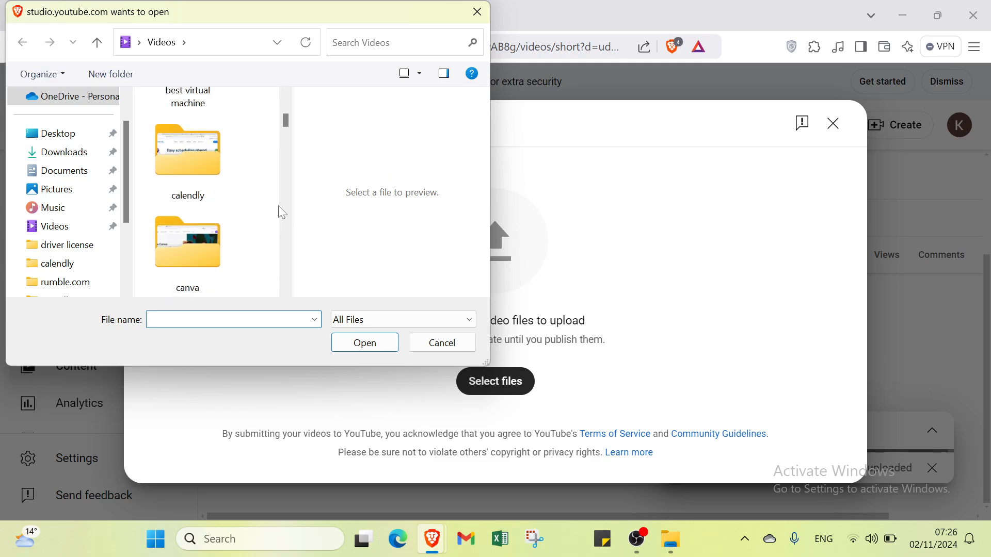
pyautogui.moveTo(288, 126); pyautogui.dragTo(266, 301)
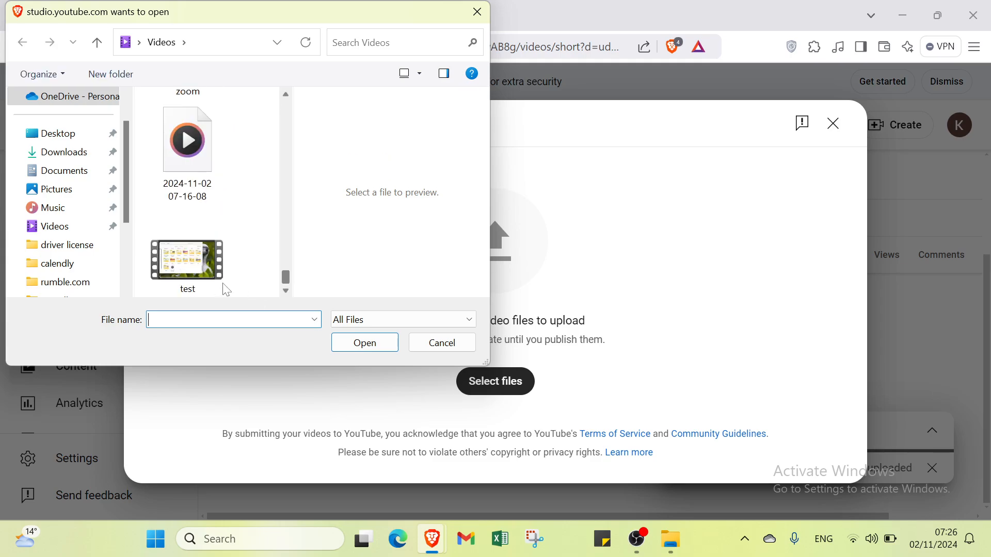
pyautogui.click(206, 282)
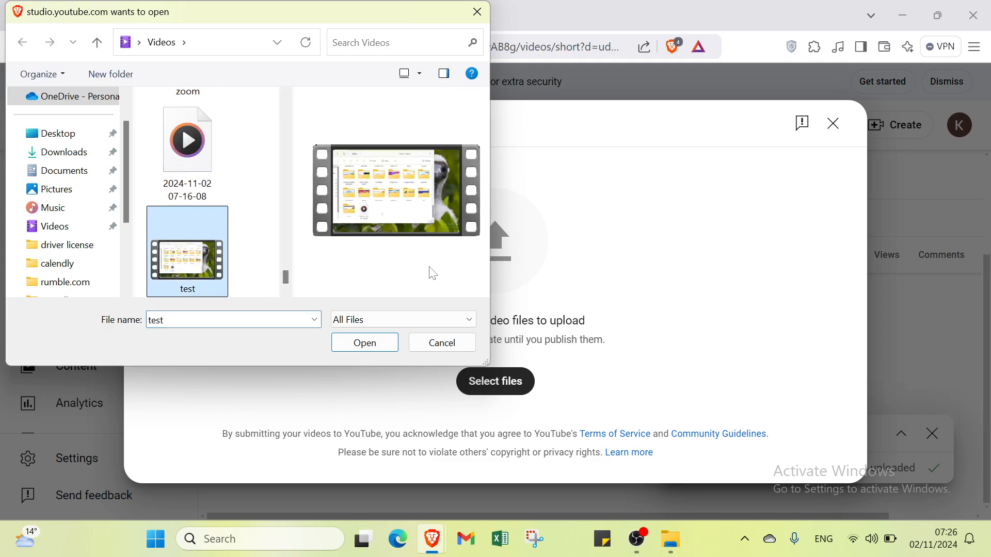
pyautogui.click(382, 346)
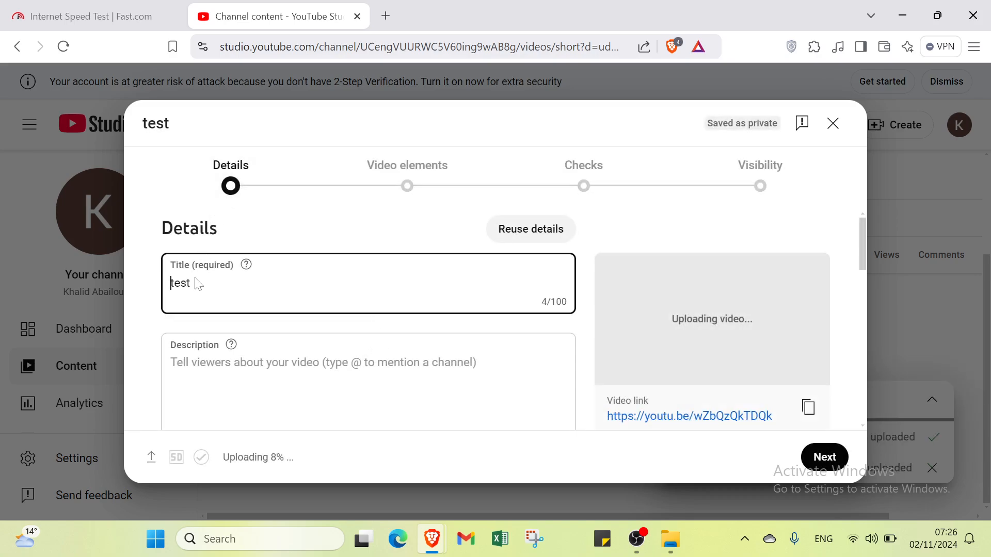
# - Try to upload a custom thumbnail file for the new video
pyautogui.scroll(-1, 194, 283)
pyautogui.scroll(-4, 194, 283)
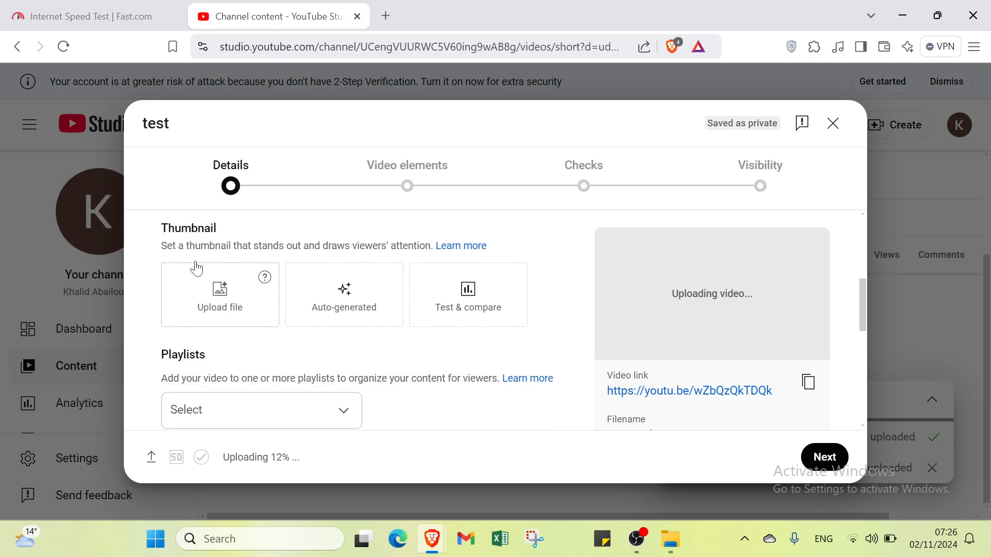
pyautogui.click(227, 305)
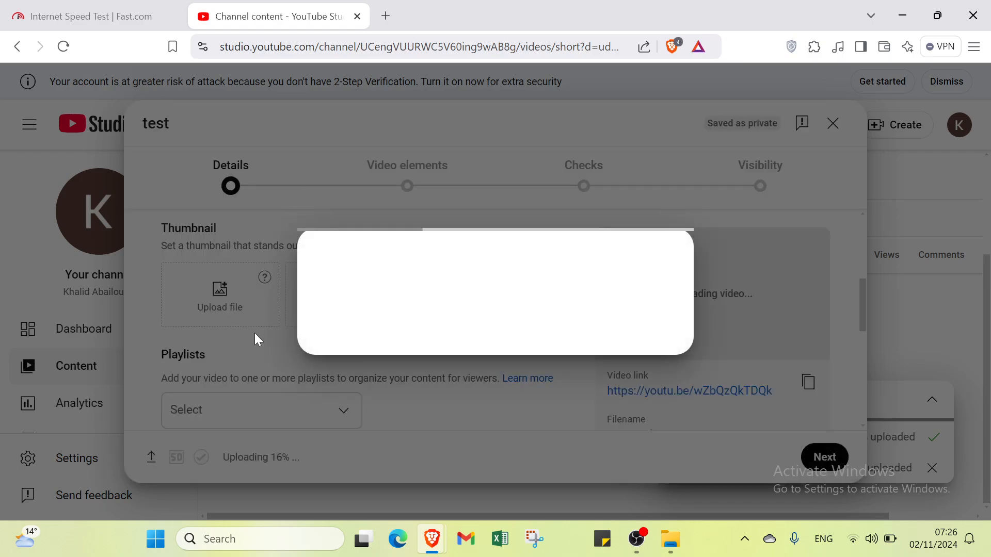
pyautogui.click(593, 332)
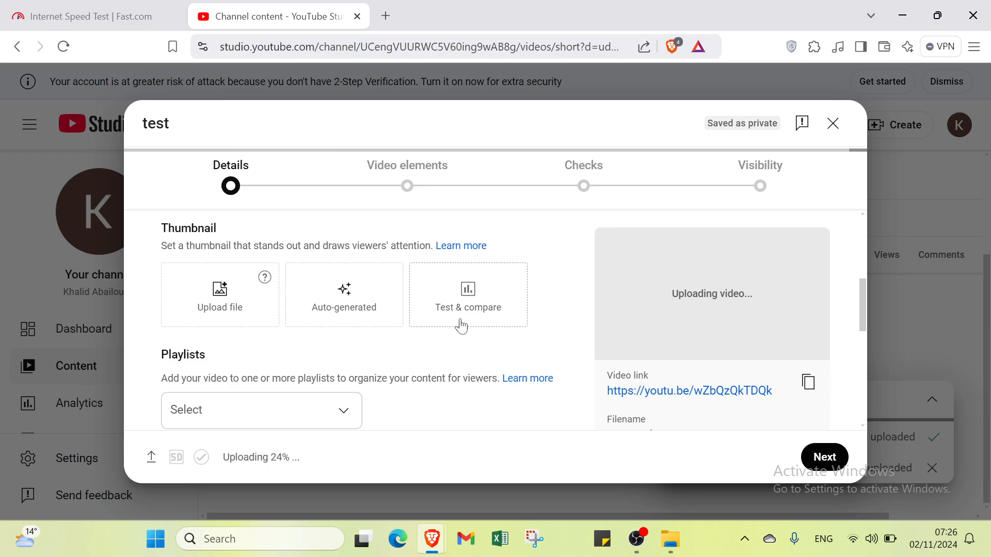
# - Set the video's audience to "Yes, it's made for kids"
pyautogui.scroll(-2, 457, 328)
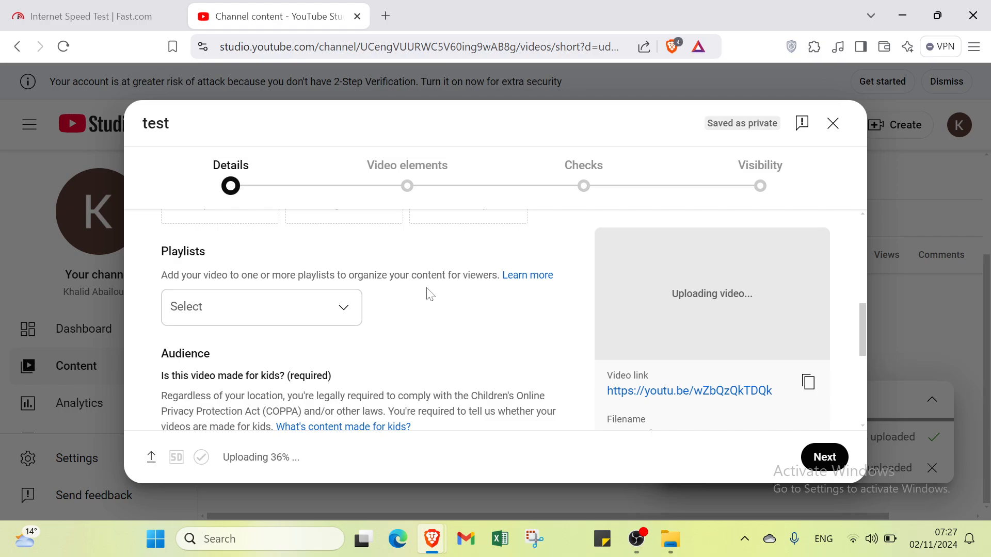
pyautogui.scroll(-2, 268, 316)
pyautogui.scroll(-2, 361, 320)
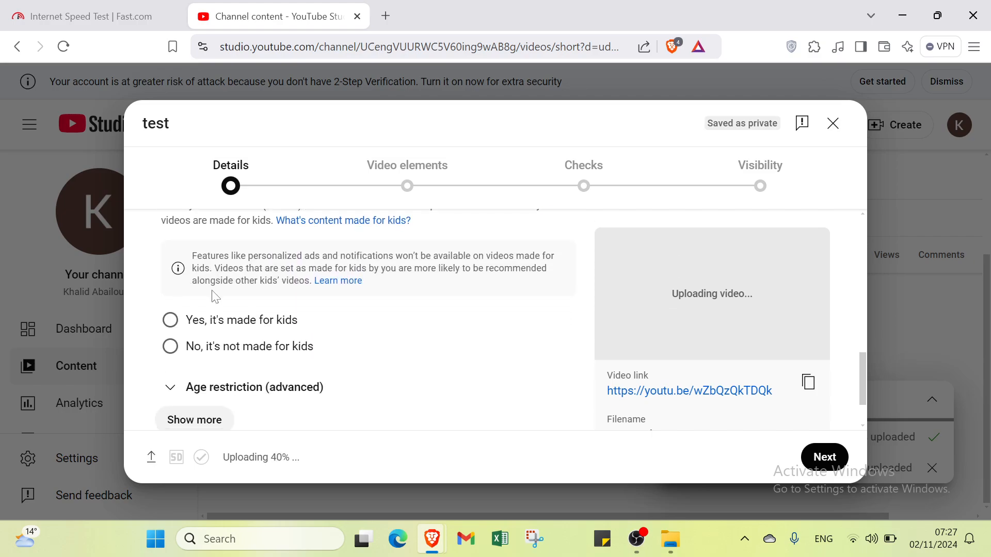
pyautogui.click(190, 321)
pyautogui.scroll(-1, 188, 325)
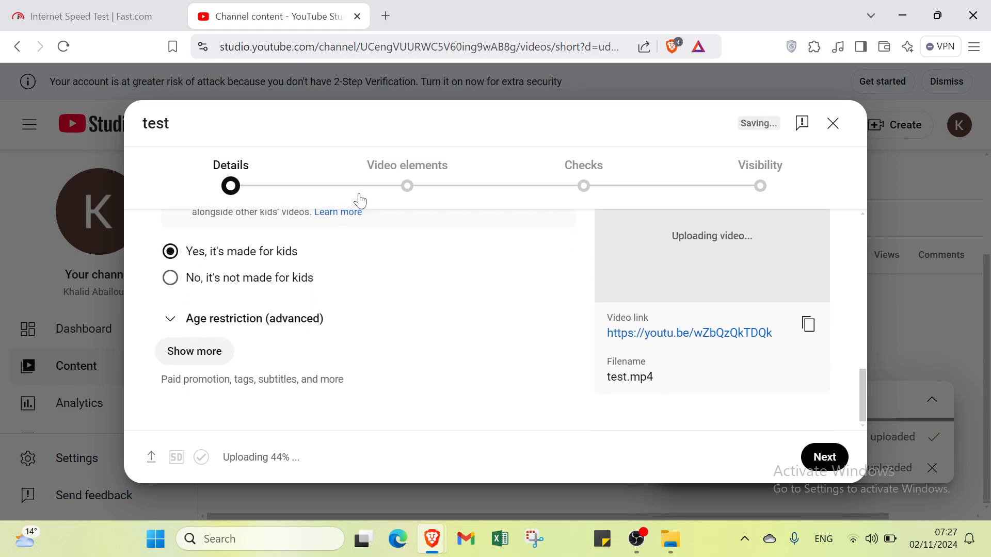
# - Advance through the video elements and checks stages to the visibility settings, adding no elements
pyautogui.click(824, 458)
pyautogui.scroll(-2, 413, 346)
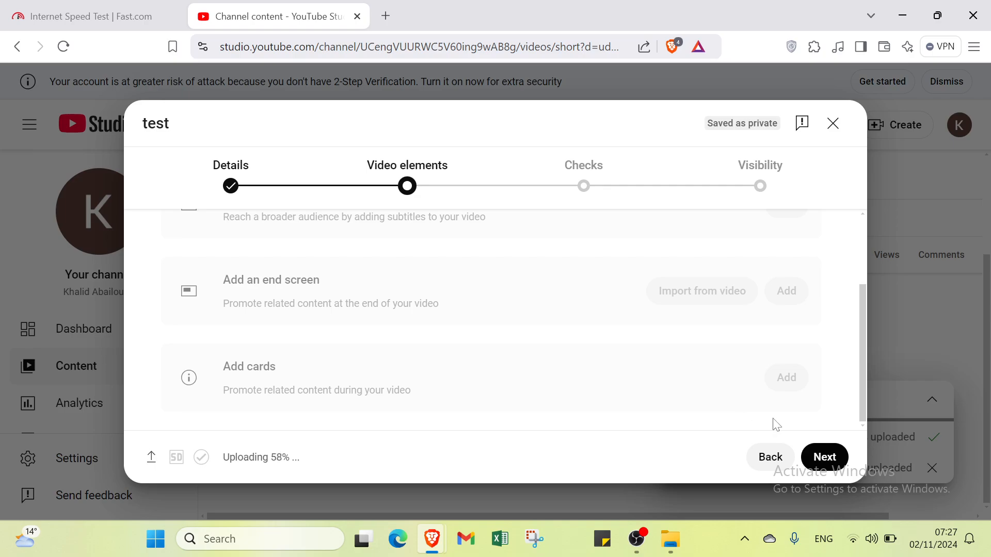
pyautogui.click(822, 456)
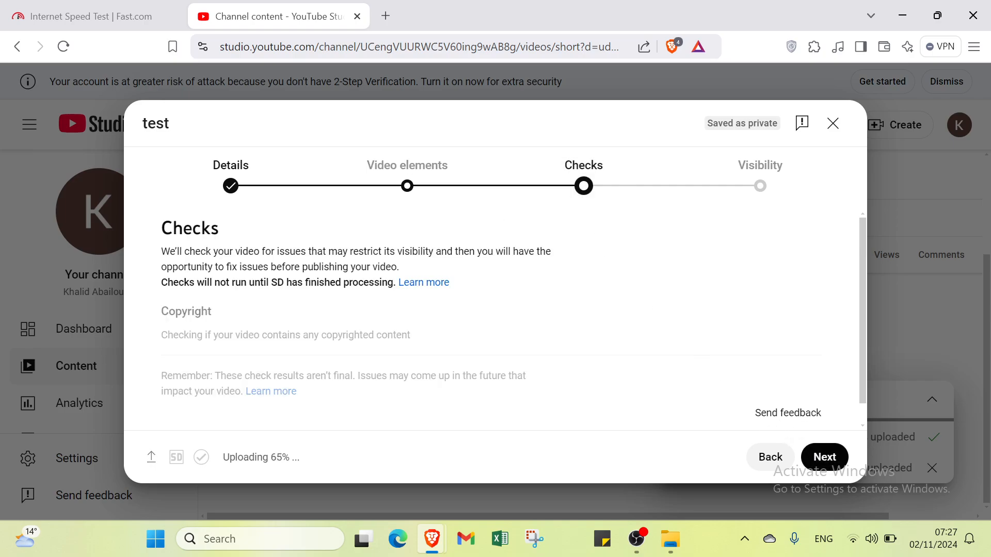
pyautogui.scroll(-1, 221, 330)
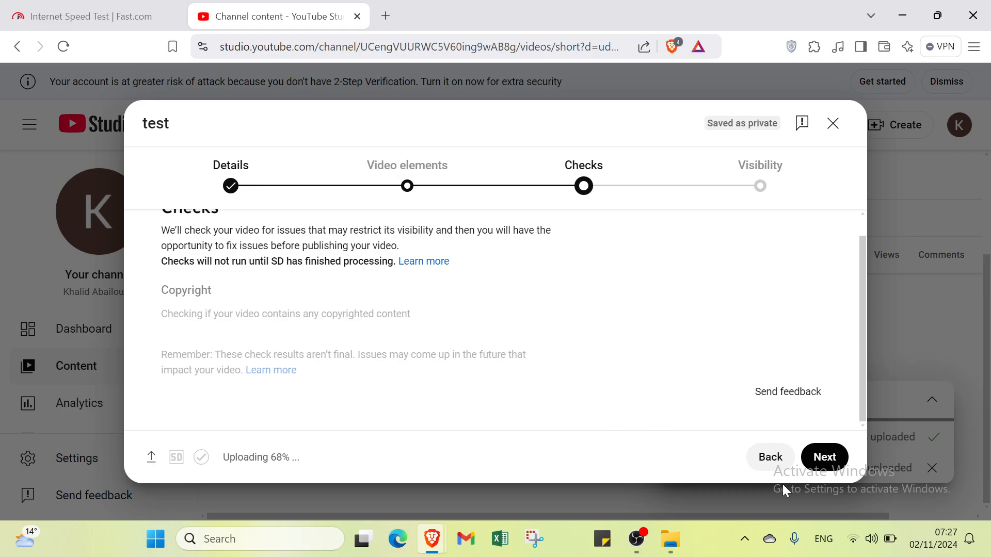
pyautogui.click(812, 457)
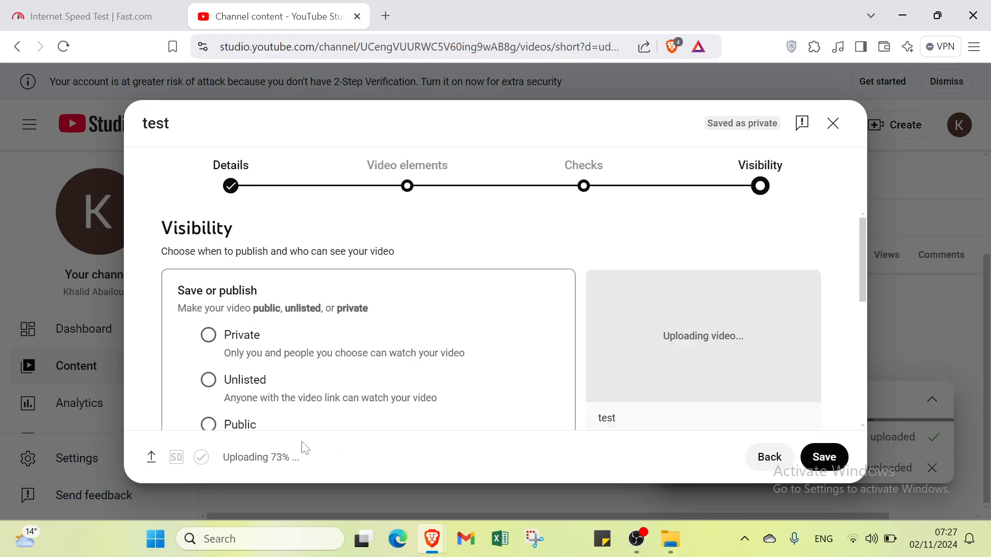
# - Look through the save or publish and schedule options and set the video's visibility to Public
pyautogui.scroll(-3, 158, 398)
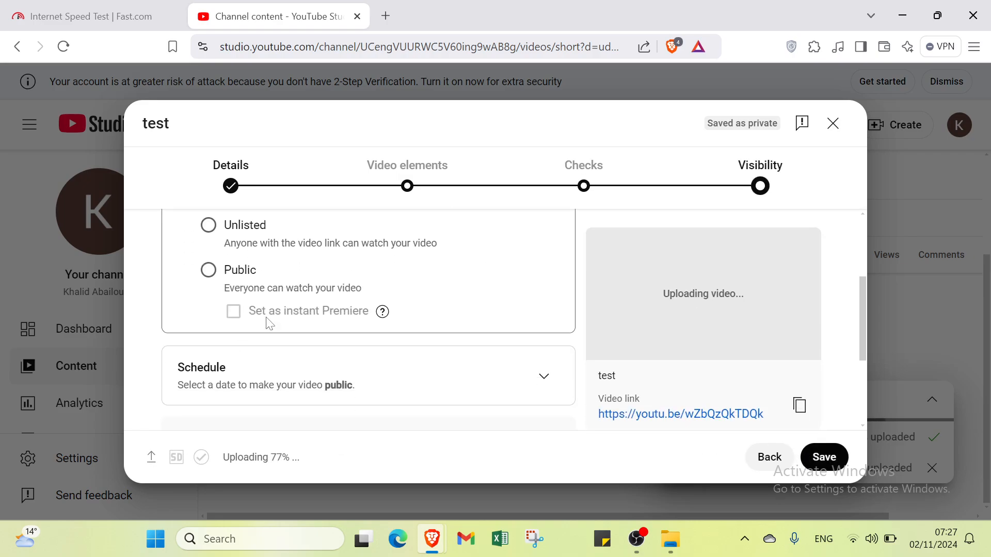
pyautogui.scroll(-2, 270, 321)
pyautogui.scroll(4, 270, 321)
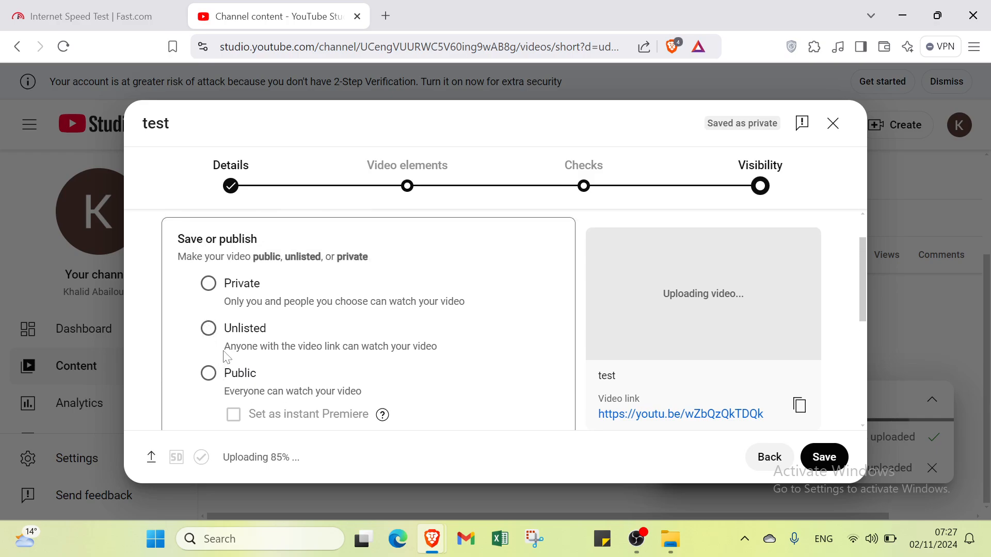
pyautogui.scroll(-2, 229, 357)
pyautogui.scroll(-1, 229, 358)
pyautogui.click(209, 219)
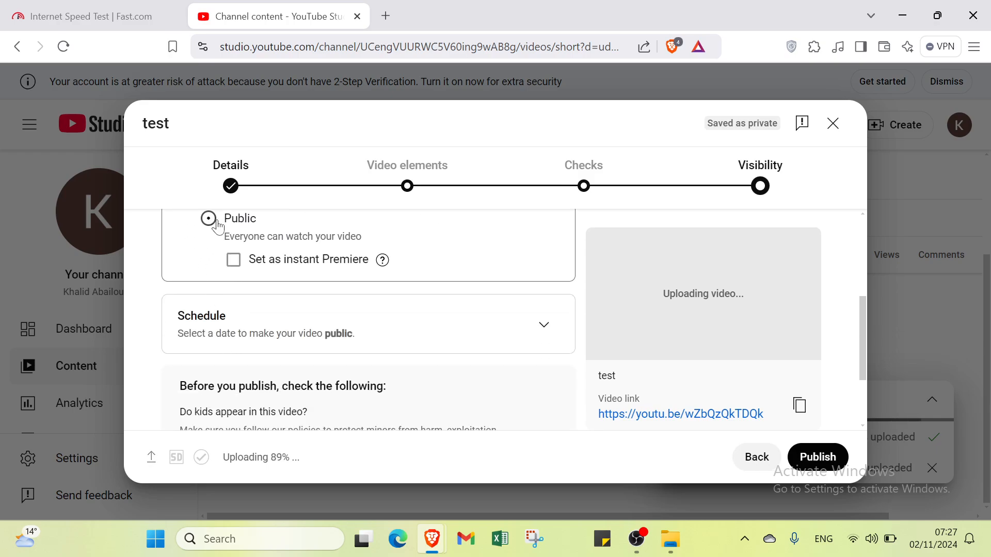
# - Save the video with its visibility set to Private and close the processing dialog and the uploads summary
pyautogui.scroll(4, 214, 325)
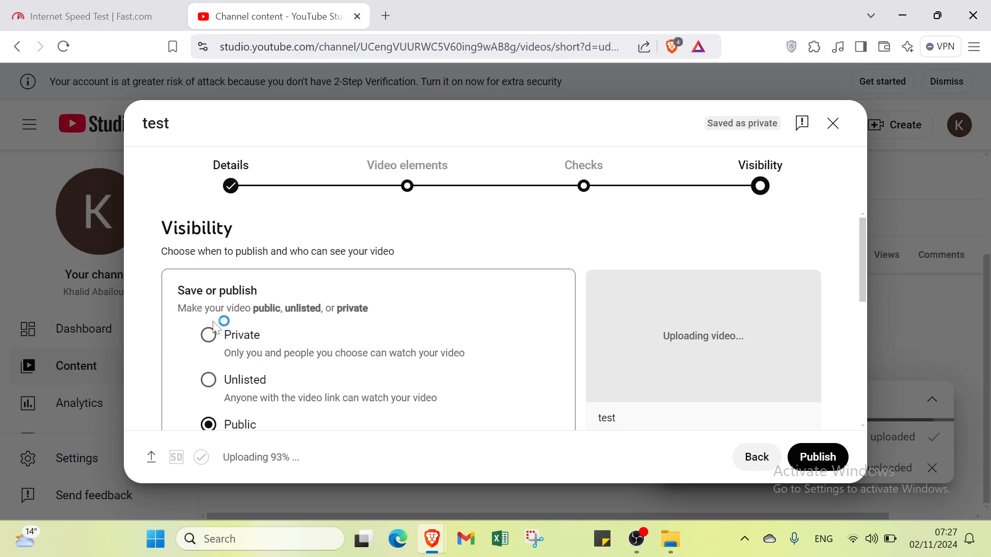
pyautogui.click(203, 338)
pyautogui.scroll(-5, 212, 336)
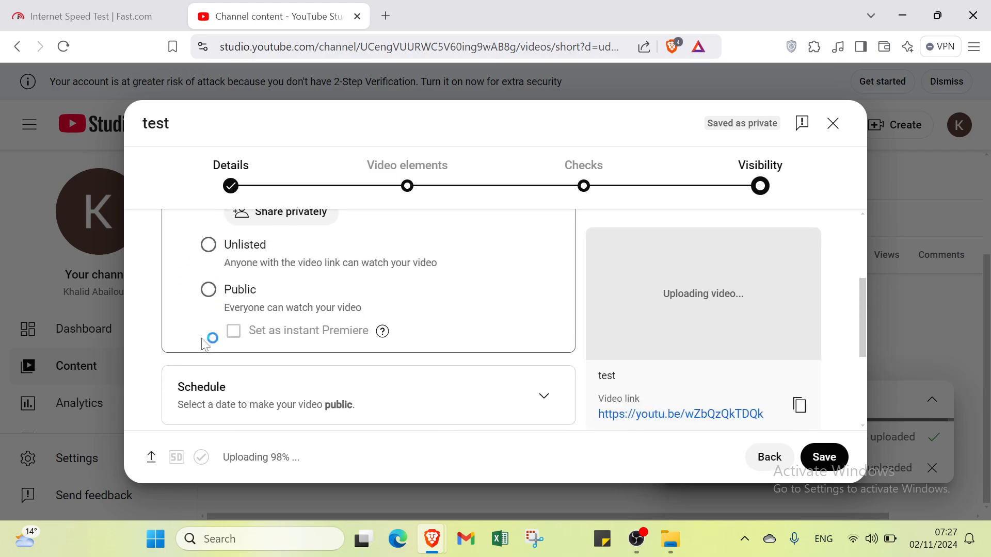
pyautogui.scroll(1, 248, 297)
pyautogui.scroll(-1, 248, 297)
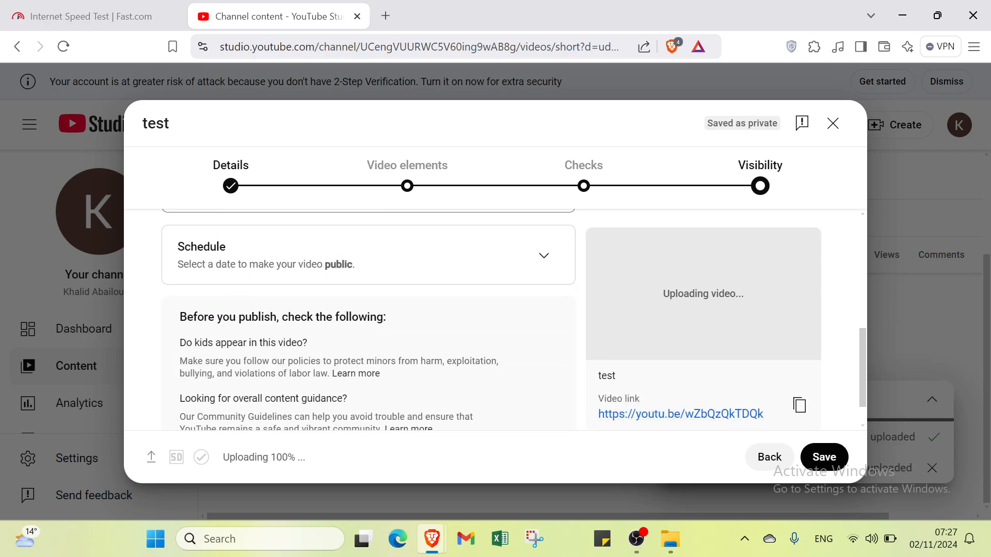
pyautogui.scroll(-1, 187, 333)
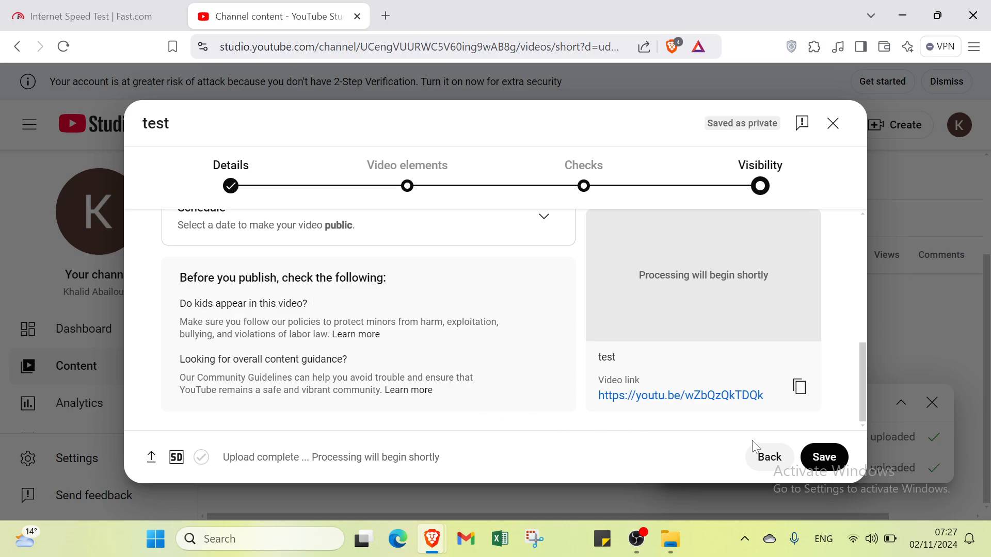
pyautogui.click(820, 457)
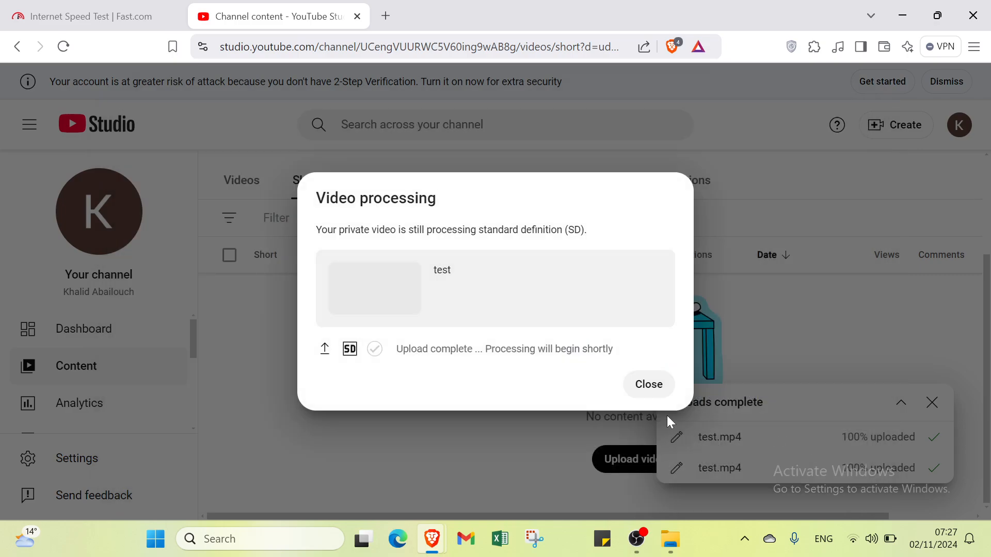
pyautogui.click(649, 384)
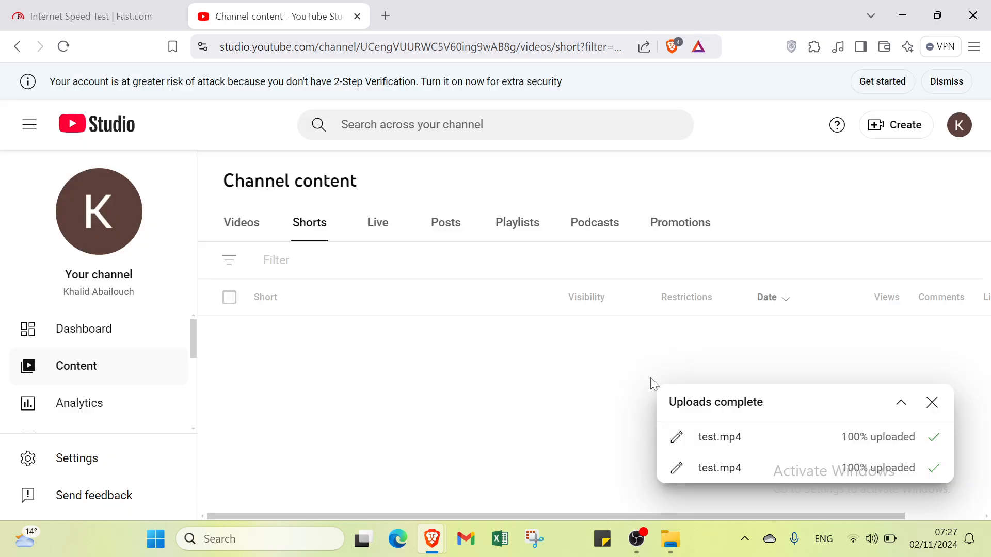
pyautogui.click(931, 402)
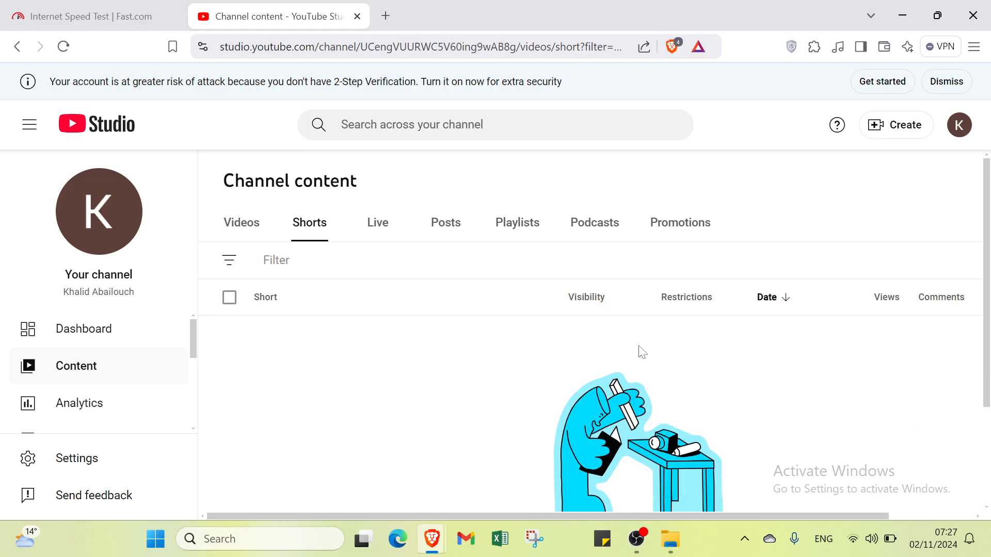
# - Return to the channel's Videos list and look over the uploaded videos
pyautogui.click(243, 219)
pyautogui.scroll(-3, 345, 294)
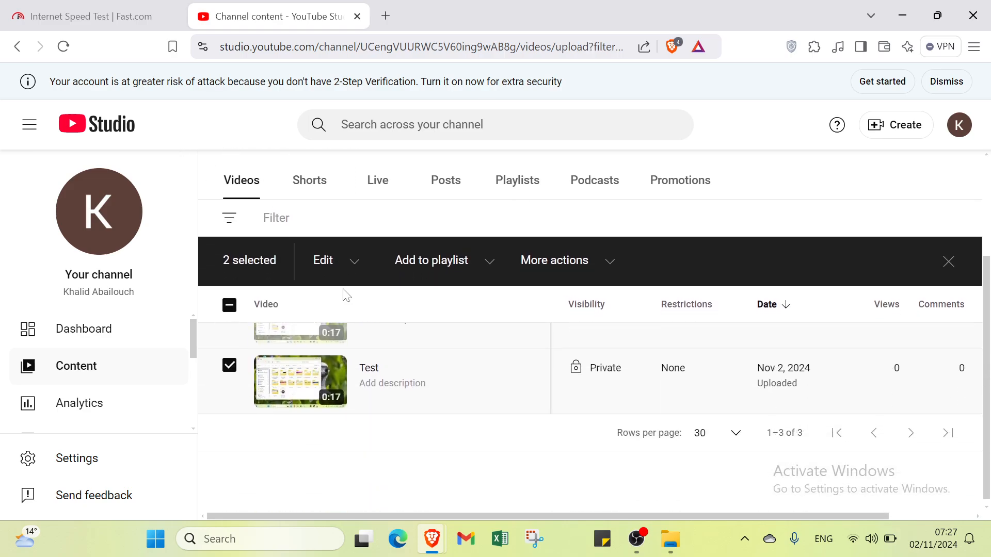
pyautogui.scroll(1, 345, 289)
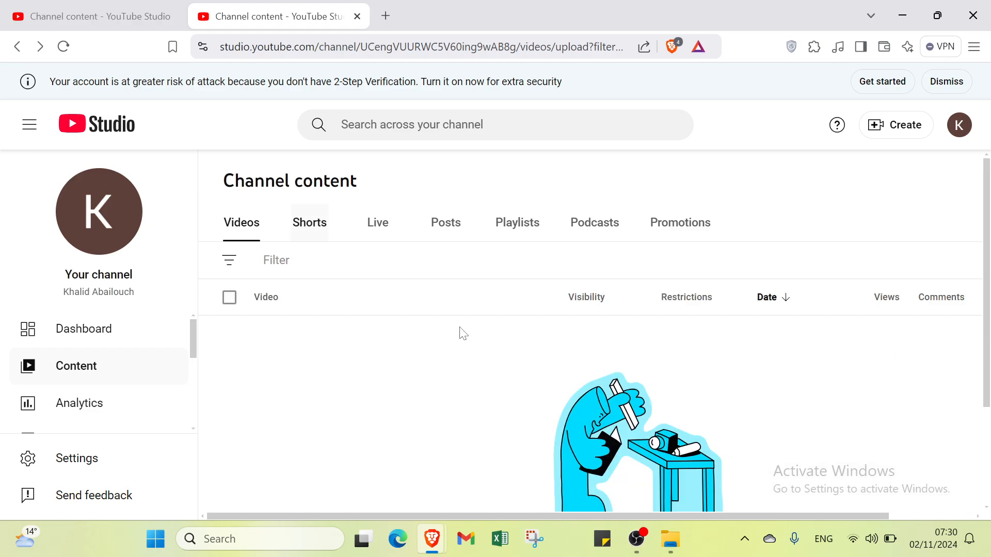